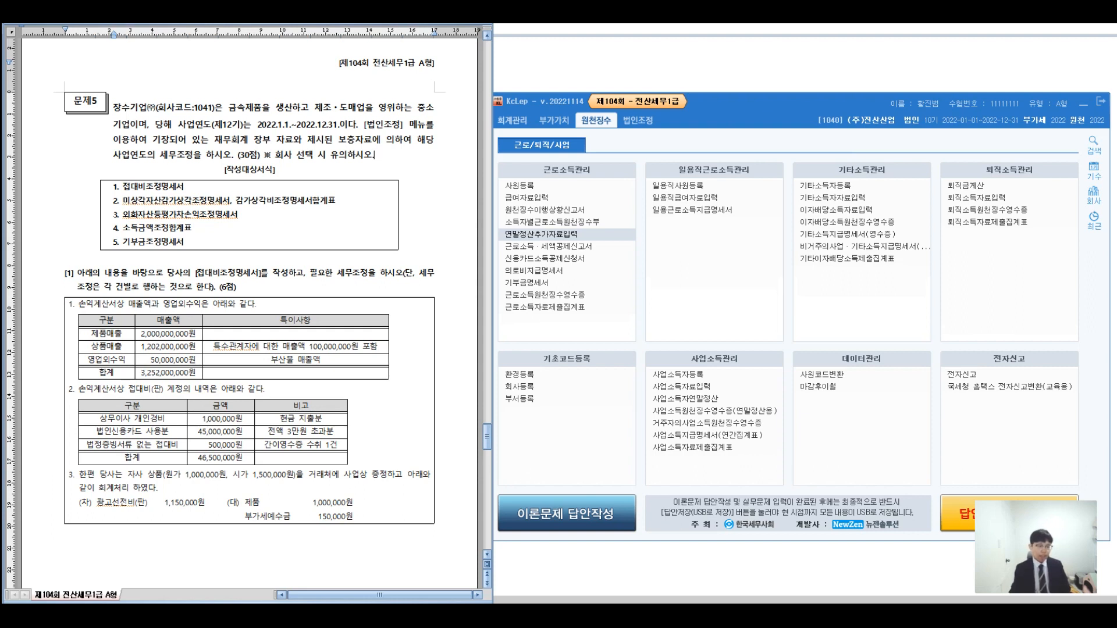
# - Review the list of forms that problem 5 requires and the start of question 1 in the exam document
pyautogui.moveTo(123, 188); pyautogui.dragTo(328, 203)
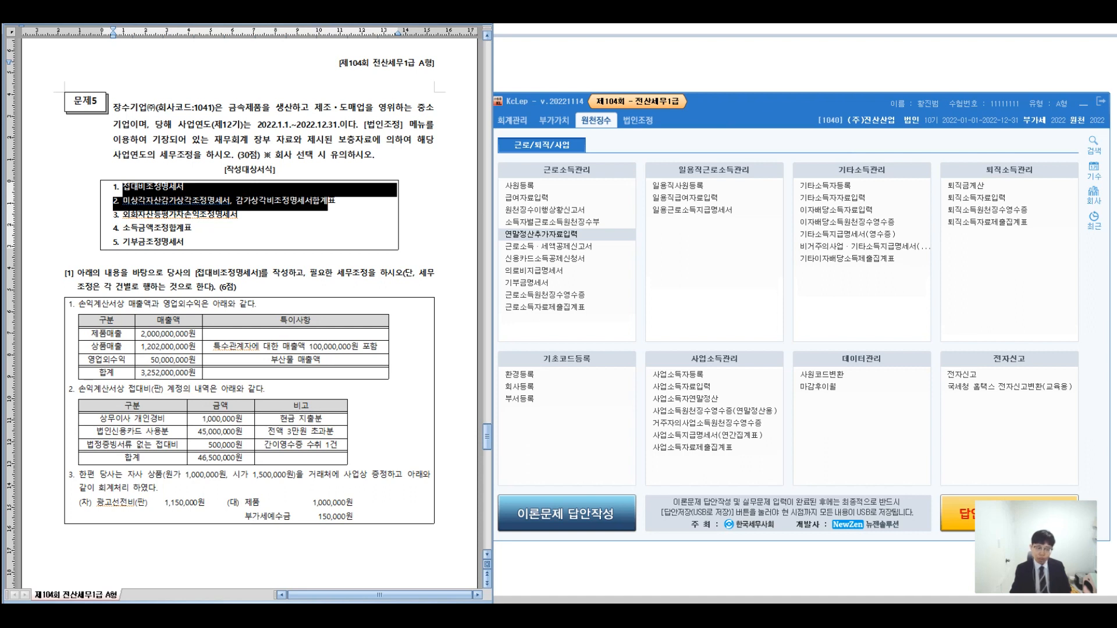
pyautogui.moveTo(123, 215); pyautogui.dragTo(238, 215)
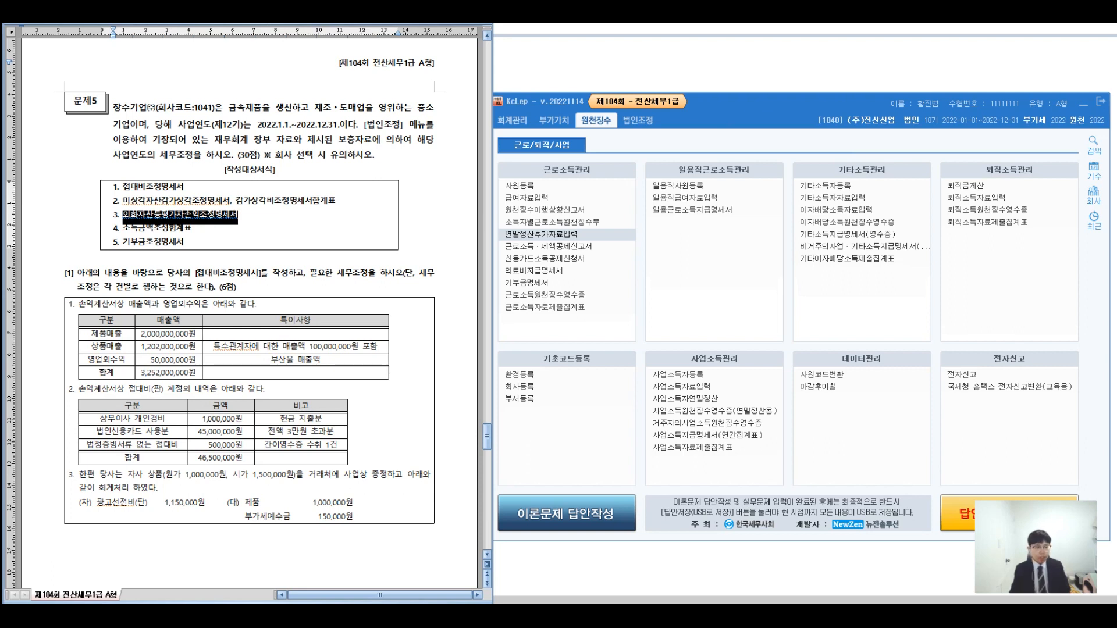
pyautogui.click(123, 228)
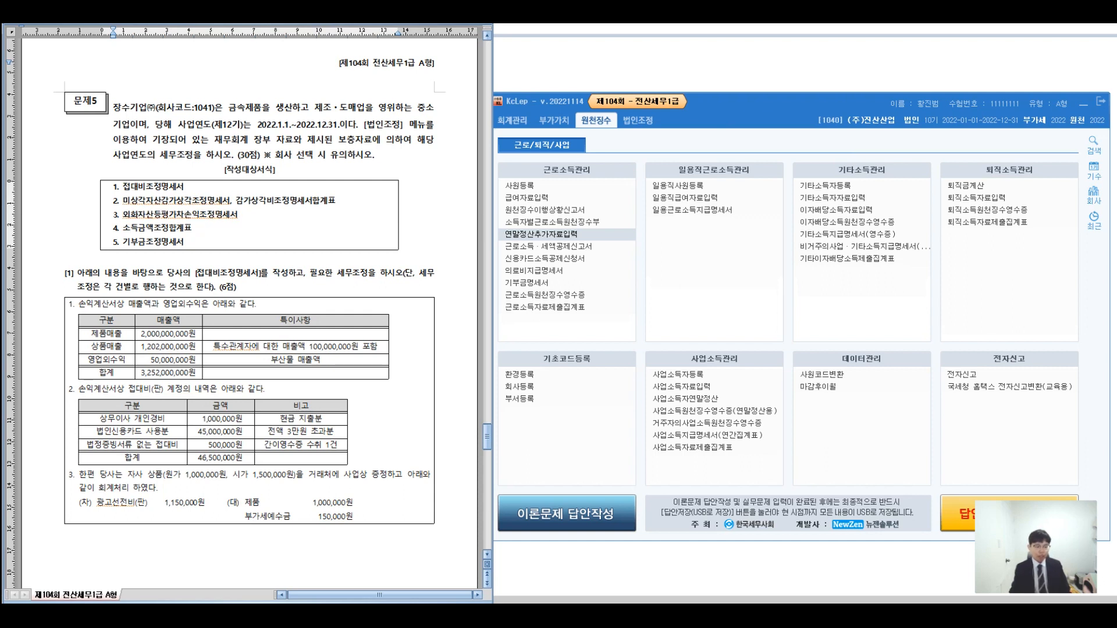
pyautogui.click(120, 259)
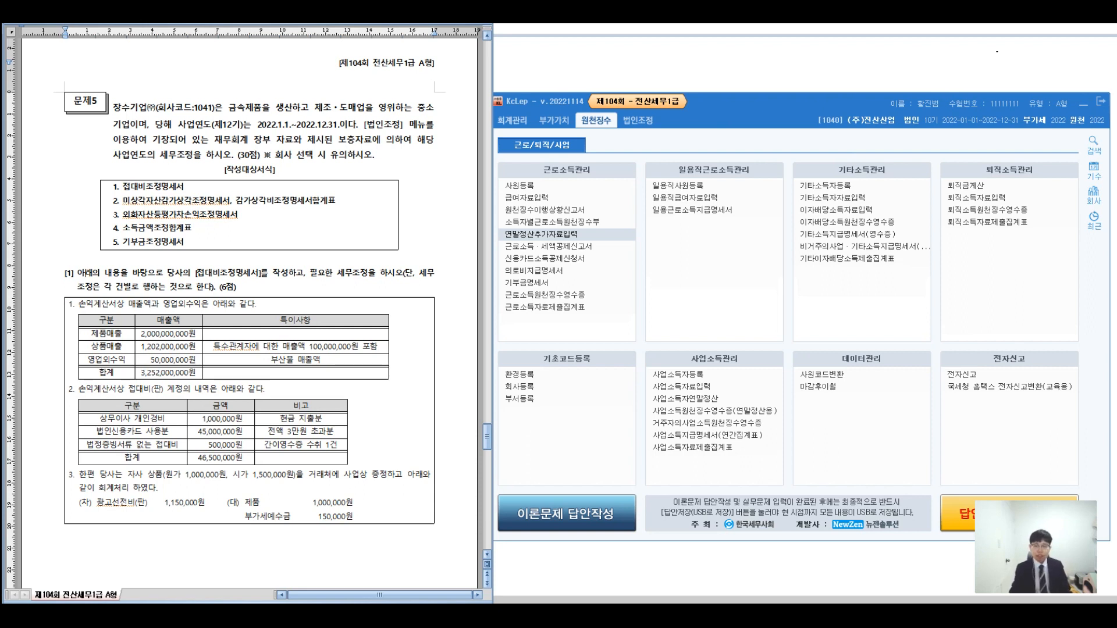
# - Switch to KcLep and change the working company to 1041 장수기업(주)
pyautogui.hotkey('alt', 'Tab')
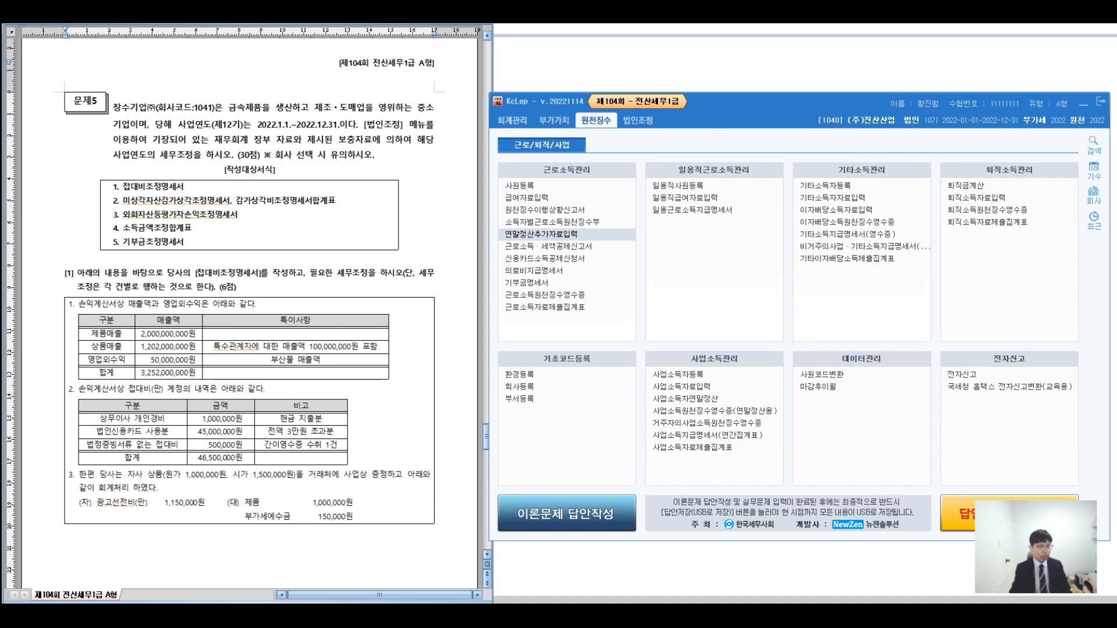
pyautogui.click(1094, 195)
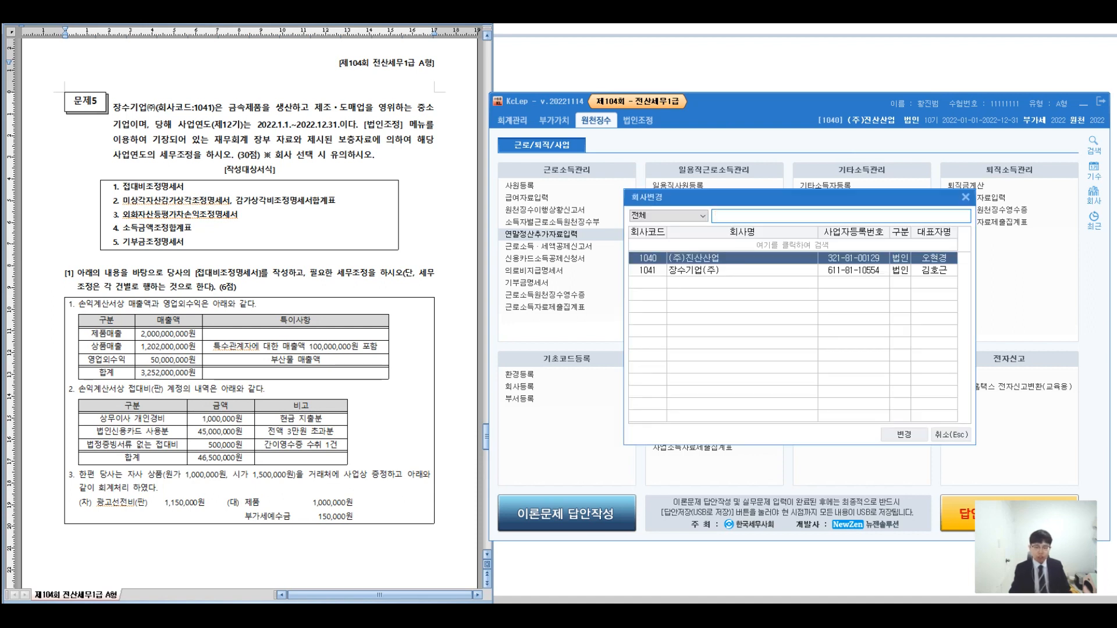
pyautogui.press('Down')
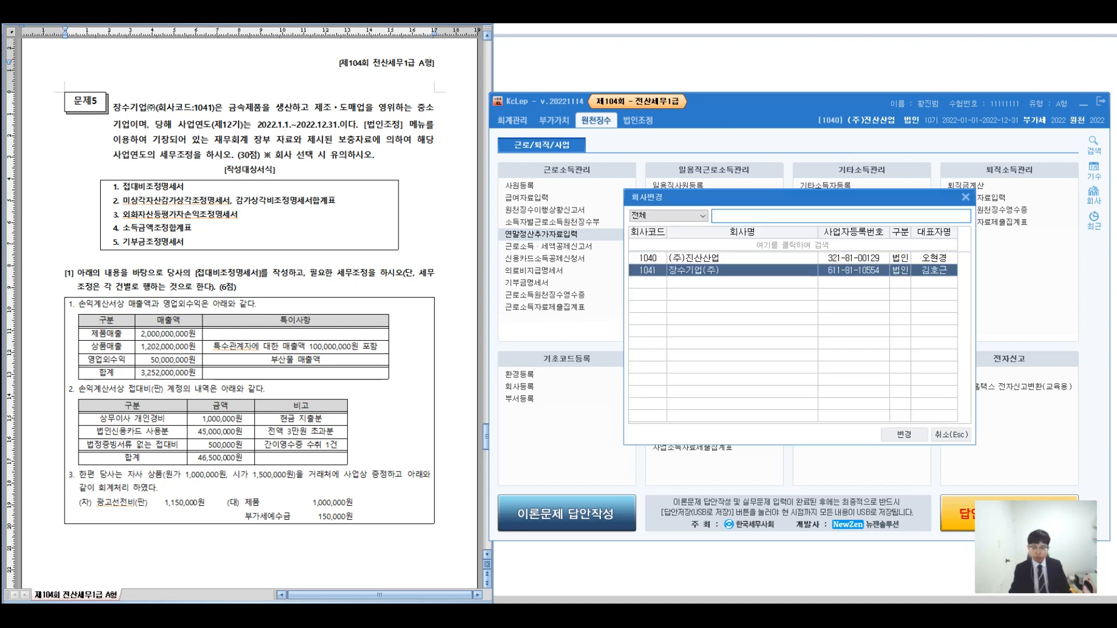
pyautogui.click(904, 434)
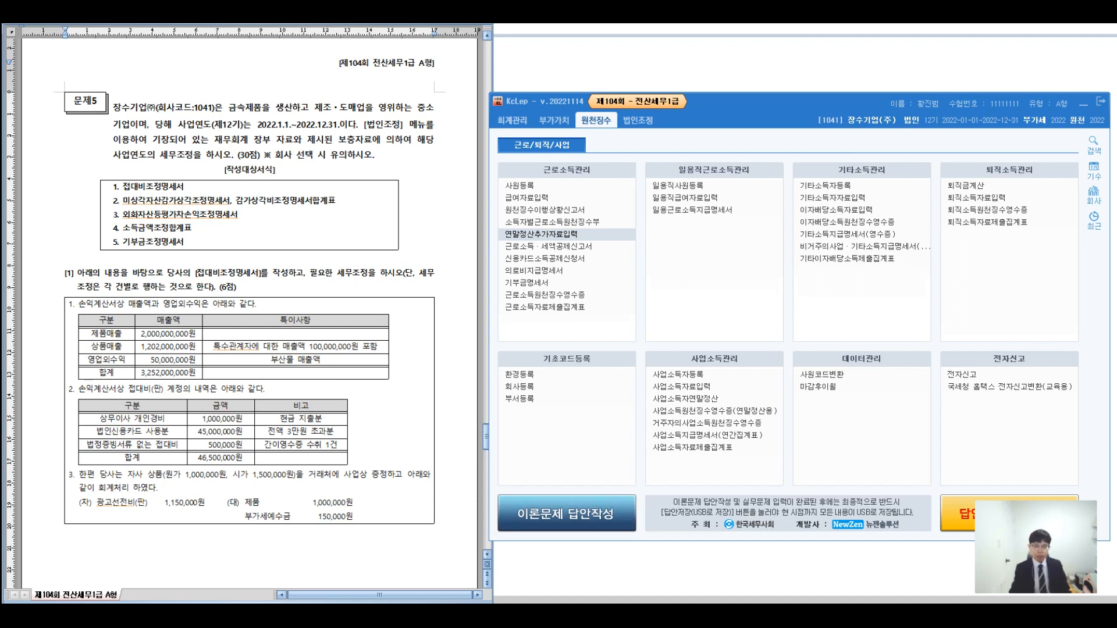
# - Open the corporate tax adjustment form 접대비조정명세서 and load its data from the books
pyautogui.click(638, 120)
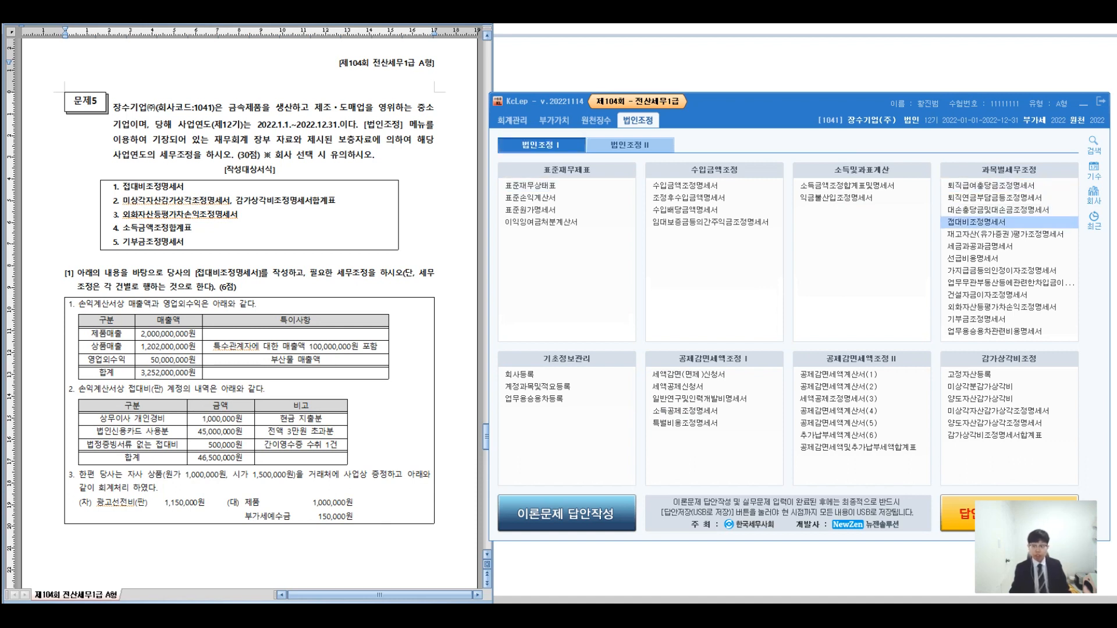
pyautogui.click(976, 222)
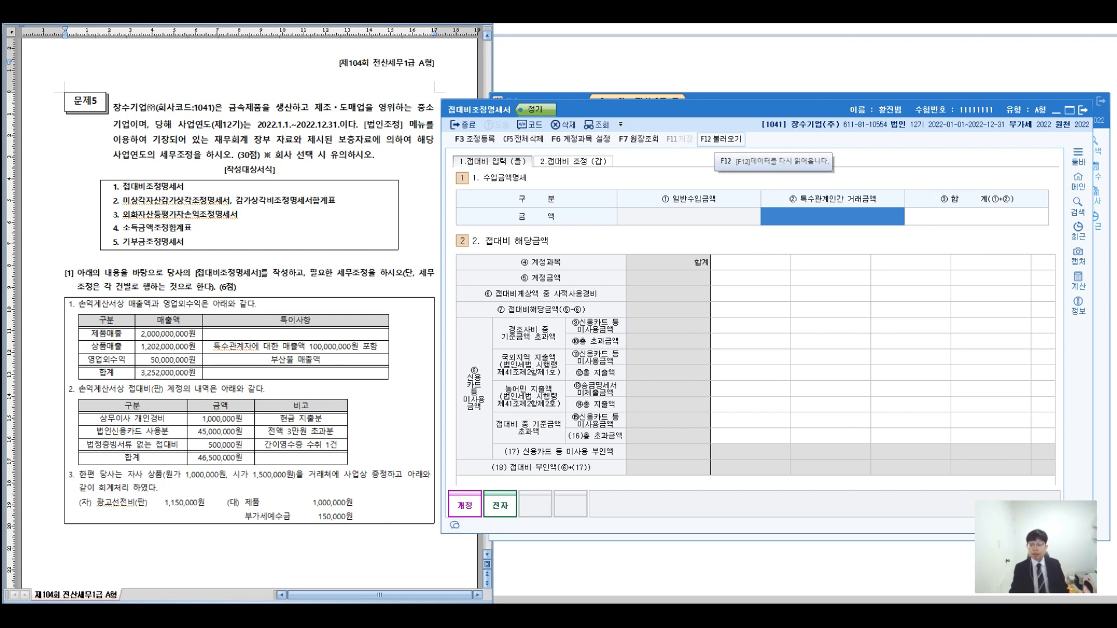
pyautogui.click(722, 139)
pyautogui.click(871, 347)
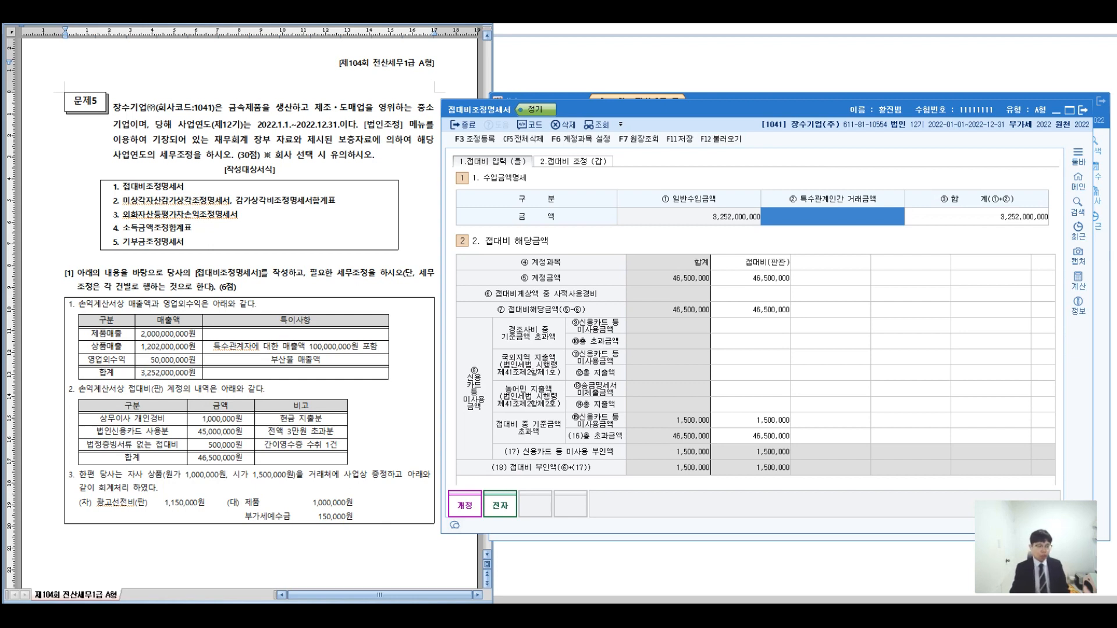
pyautogui.moveTo(98, 373); pyautogui.dragTo(168, 373)
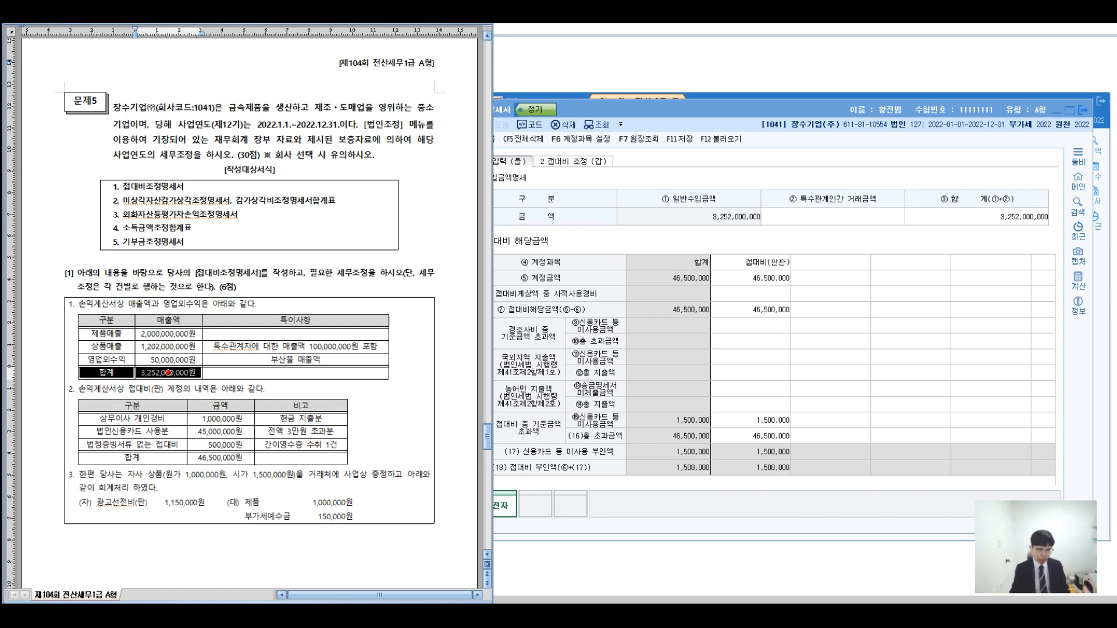
pyautogui.moveTo(106, 361); pyautogui.dragTo(296, 360)
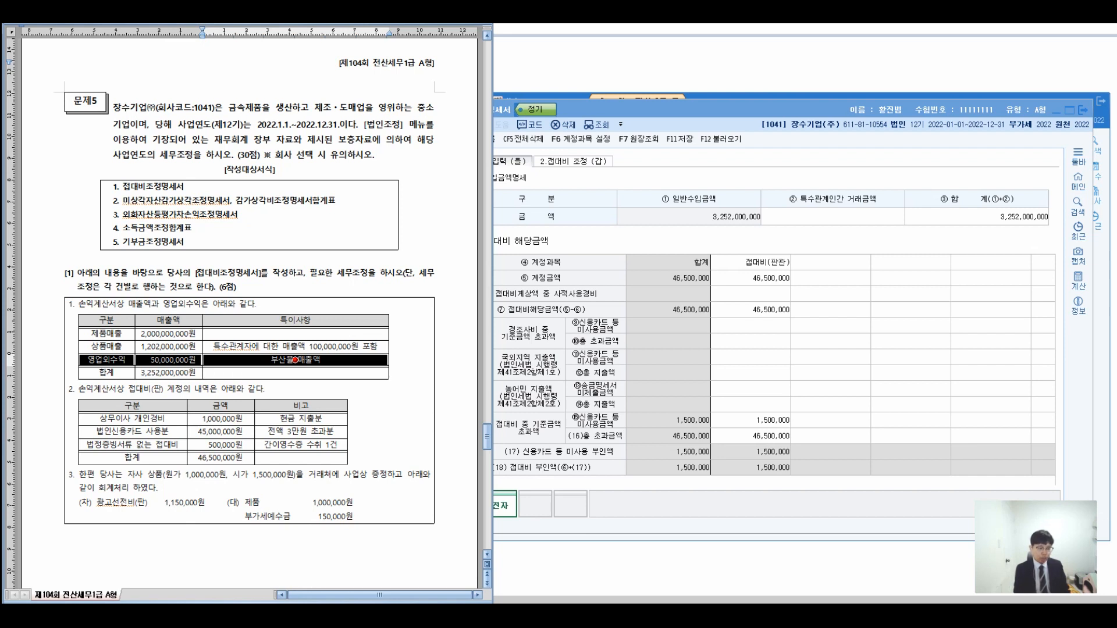
pyautogui.moveTo(157, 259); pyautogui.dragTo(143, 308)
pyautogui.moveTo(134, 296)
pyautogui.mouseDown()
pyautogui.moveTo(151, 307)
pyautogui.moveTo(134, 296)
pyautogui.mouseUp()
pyautogui.moveTo(173, 232); pyautogui.dragTo(177, 250)
pyautogui.moveTo(183, 238); pyautogui.dragTo(201, 256)
pyautogui.moveTo(198, 232)
pyautogui.mouseDown()
pyautogui.moveTo(210, 224)
pyautogui.moveTo(210, 238)
pyautogui.mouseUp()
pyautogui.moveTo(202, 241)
pyautogui.mouseDown()
pyautogui.moveTo(215, 239)
pyautogui.moveTo(218, 252)
pyautogui.mouseUp()
pyautogui.moveTo(220, 231)
pyautogui.mouseDown()
pyautogui.moveTo(217, 248)
pyautogui.moveTo(233, 241)
pyautogui.mouseUp()
pyautogui.moveTo(234, 228); pyautogui.dragTo(237, 250)
pyautogui.moveTo(236, 238); pyautogui.dragTo(258, 256)
pyautogui.click(265, 239)
pyautogui.click(264, 247)
pyautogui.moveTo(283, 182); pyautogui.dragTo(293, 185)
pyautogui.moveTo(288, 191); pyautogui.dragTo(298, 211)
pyautogui.moveTo(299, 200); pyautogui.dragTo(316, 204)
pyautogui.moveTo(318, 188)
pyautogui.mouseDown()
pyautogui.moveTo(320, 214)
pyautogui.moveTo(326, 207)
pyautogui.mouseUp()
pyautogui.moveTo(335, 199); pyautogui.dragTo(362, 196)
pyautogui.moveTo(354, 200); pyautogui.dragTo(382, 201)
pyautogui.moveTo(384, 185); pyautogui.dragTo(385, 207)
pyautogui.moveTo(387, 198); pyautogui.dragTo(397, 197)
pyautogui.moveTo(287, 232); pyautogui.dragTo(294, 254)
pyautogui.moveTo(298, 234); pyautogui.dragTo(309, 247)
pyautogui.moveTo(308, 236); pyautogui.dragTo(323, 251)
pyautogui.moveTo(315, 252); pyautogui.dragTo(321, 262)
pyautogui.moveTo(327, 243); pyautogui.dragTo(346, 239)
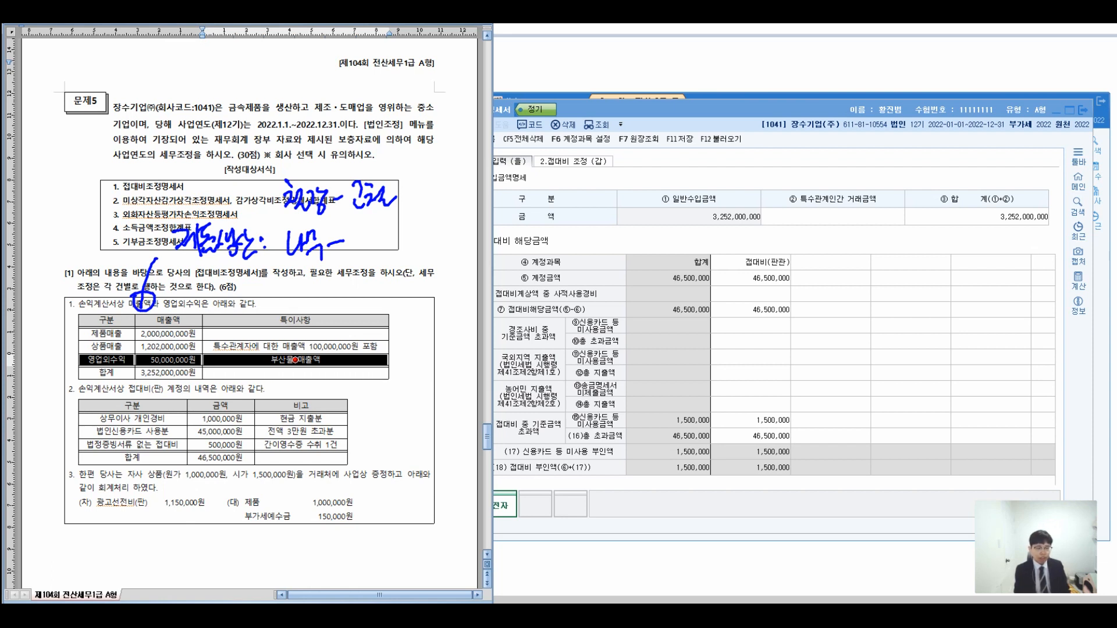
pyautogui.moveTo(357, 224)
pyautogui.mouseDown()
pyautogui.moveTo(381, 255)
pyautogui.moveTo(401, 239)
pyautogui.mouseUp()
pyautogui.moveTo(389, 244); pyautogui.dragTo(403, 256)
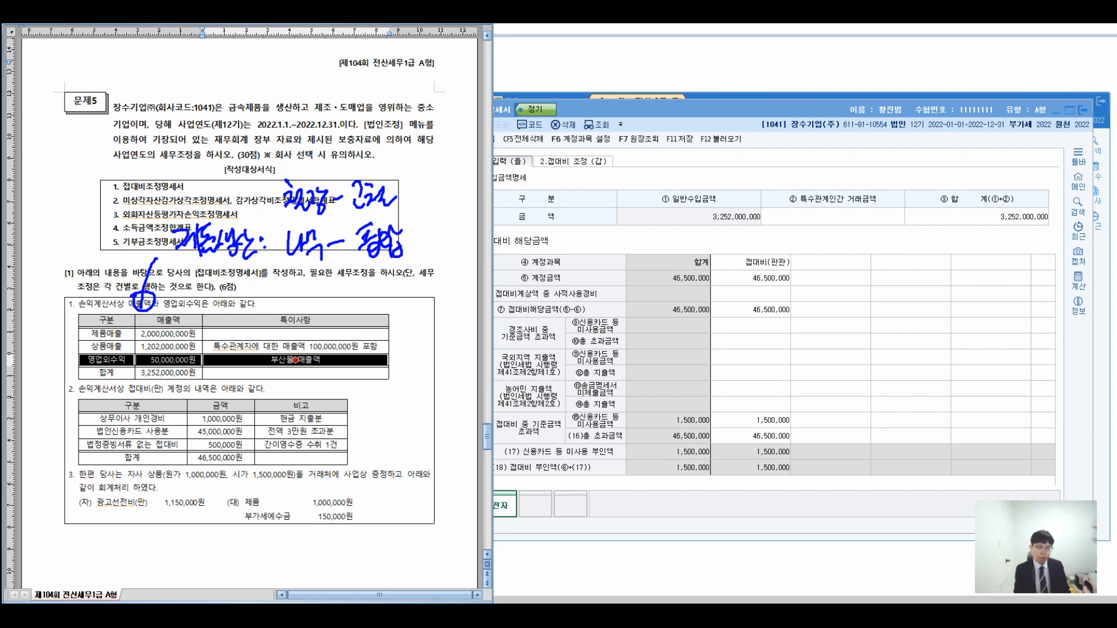
pyautogui.moveTo(282, 275)
pyautogui.mouseDown()
pyautogui.moveTo(303, 303)
pyautogui.moveTo(385, 287)
pyautogui.mouseUp()
pyautogui.moveTo(367, 298)
pyautogui.mouseDown()
pyautogui.moveTo(391, 285)
pyautogui.moveTo(384, 307)
pyautogui.mouseUp()
pyautogui.moveTo(393, 279); pyautogui.dragTo(409, 289)
pyautogui.moveTo(398, 296); pyautogui.dragTo(417, 284)
pyautogui.moveTo(408, 289); pyautogui.dragTo(430, 302)
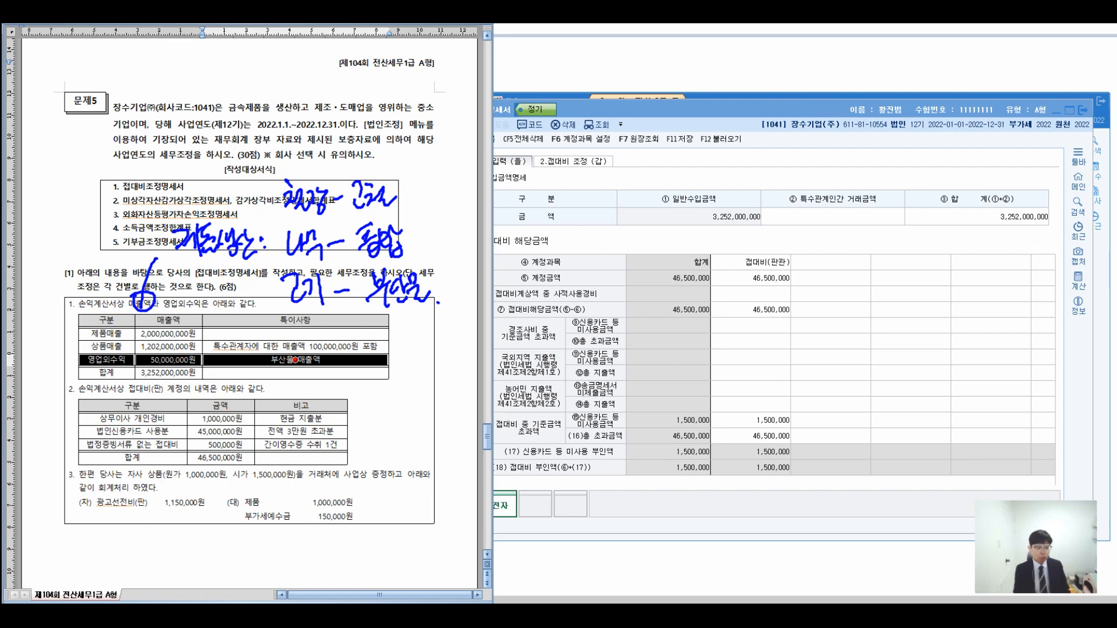
pyautogui.click(438, 335)
pyautogui.moveTo(423, 193); pyautogui.dragTo(449, 286)
pyautogui.moveTo(467, 229)
pyautogui.mouseDown()
pyautogui.moveTo(479, 252)
pyautogui.moveTo(493, 250)
pyautogui.mouseUp()
pyautogui.moveTo(493, 241)
pyautogui.mouseDown()
pyautogui.moveTo(507, 242)
pyautogui.moveTo(506, 228)
pyautogui.mouseUp()
pyautogui.moveTo(498, 240); pyautogui.dragTo(516, 254)
pyautogui.moveTo(536, 208)
pyautogui.mouseDown()
pyautogui.moveTo(543, 254)
pyautogui.moveTo(532, 250)
pyautogui.mouseUp()
pyautogui.moveTo(464, 281); pyautogui.dragTo(486, 296)
pyautogui.moveTo(483, 277); pyautogui.dragTo(498, 309)
pyautogui.moveTo(497, 283); pyautogui.dragTo(519, 296)
pyautogui.moveTo(517, 286)
pyautogui.mouseDown()
pyautogui.moveTo(521, 306)
pyautogui.moveTo(538, 299)
pyautogui.mouseUp()
pyautogui.moveTo(539, 278)
pyautogui.mouseDown()
pyautogui.moveTo(548, 297)
pyautogui.moveTo(558, 283)
pyautogui.mouseUp()
pyautogui.moveTo(550, 283); pyautogui.dragTo(565, 300)
pyautogui.moveTo(592, 247)
pyautogui.mouseDown()
pyautogui.moveTo(633, 249)
pyautogui.moveTo(627, 258)
pyautogui.mouseUp()
pyautogui.moveTo(677, 233); pyautogui.dragTo(696, 252)
pyautogui.moveTo(689, 250); pyautogui.dragTo(710, 254)
pyautogui.moveTo(712, 235)
pyautogui.mouseDown()
pyautogui.moveTo(725, 254)
pyautogui.moveTo(734, 246)
pyautogui.mouseUp()
pyautogui.moveTo(732, 228)
pyautogui.mouseDown()
pyautogui.moveTo(745, 262)
pyautogui.moveTo(754, 247)
pyautogui.mouseUp()
pyautogui.moveTo(746, 241); pyautogui.dragTo(763, 265)
pyautogui.moveTo(728, 281)
pyautogui.mouseDown()
pyautogui.moveTo(721, 297)
pyautogui.moveTo(729, 282)
pyautogui.mouseUp()
pyautogui.moveTo(737, 279)
pyautogui.mouseDown()
pyautogui.moveTo(736, 299)
pyautogui.moveTo(741, 289)
pyautogui.mouseUp()
pyautogui.moveTo(742, 289); pyautogui.dragTo(760, 299)
pyautogui.moveTo(787, 250)
pyautogui.mouseDown()
pyautogui.moveTo(804, 249)
pyautogui.moveTo(799, 267)
pyautogui.mouseUp()
pyautogui.moveTo(803, 247); pyautogui.dragTo(819, 274)
pyautogui.moveTo(818, 251); pyautogui.dragTo(836, 278)
pyautogui.moveTo(850, 256)
pyautogui.mouseDown()
pyautogui.moveTo(929, 244)
pyautogui.moveTo(938, 268)
pyautogui.moveTo(950, 252)
pyautogui.moveTo(953, 267)
pyautogui.mouseUp()
pyautogui.moveTo(953, 243)
pyautogui.mouseDown()
pyautogui.moveTo(963, 259)
pyautogui.moveTo(976, 251)
pyautogui.mouseUp()
pyautogui.moveTo(981, 246)
pyautogui.mouseDown()
pyautogui.moveTo(965, 291)
pyautogui.moveTo(996, 259)
pyautogui.mouseUp()
pyautogui.moveTo(1008, 245); pyautogui.dragTo(1018, 265)
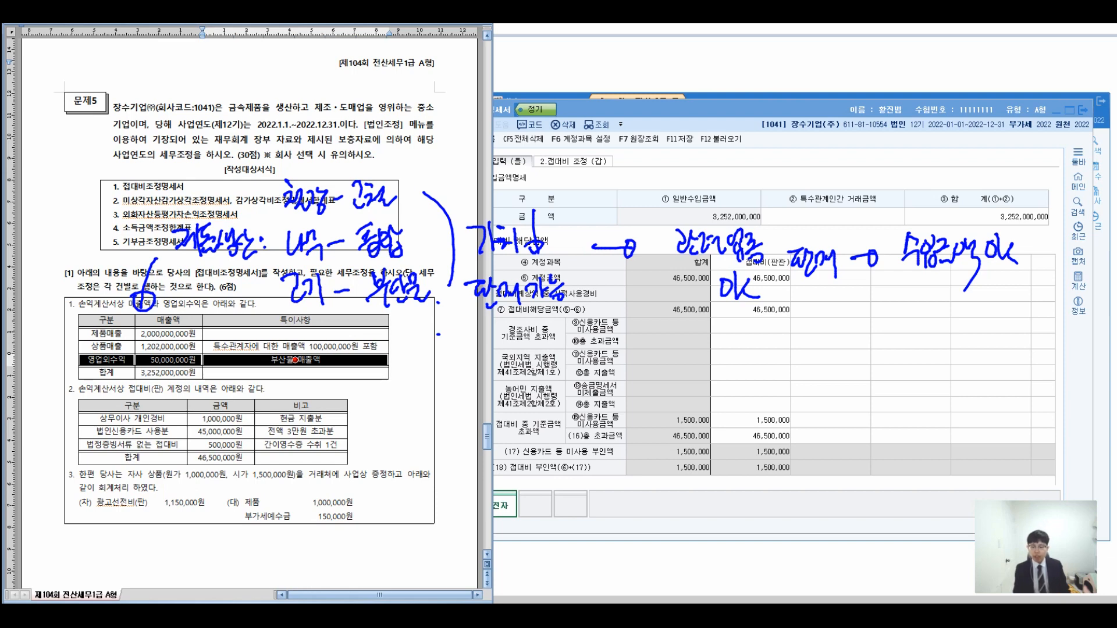
pyautogui.moveTo(921, 292)
pyautogui.mouseDown()
pyautogui.moveTo(933, 321)
pyautogui.moveTo(955, 300)
pyautogui.mouseUp()
pyautogui.moveTo(948, 310); pyautogui.dragTo(955, 321)
pyautogui.moveTo(964, 303); pyautogui.dragTo(979, 320)
pyautogui.moveTo(987, 298); pyautogui.dragTo(997, 320)
pyautogui.moveTo(1003, 293); pyautogui.dragTo(1004, 330)
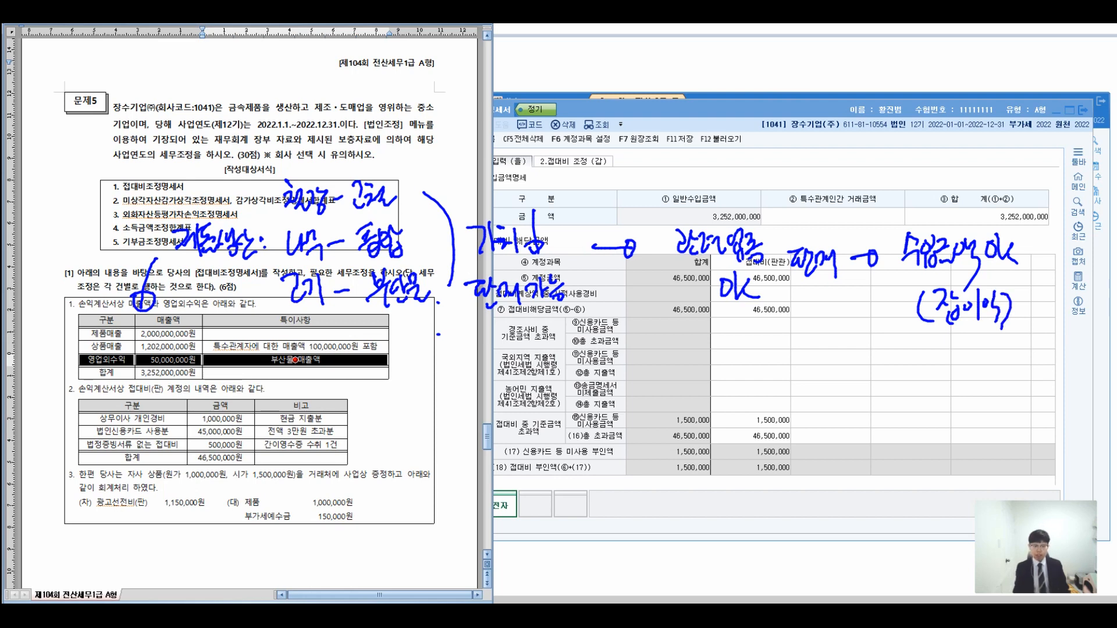
pyautogui.moveTo(356, 378)
pyautogui.mouseDown()
pyautogui.moveTo(366, 376)
pyautogui.moveTo(365, 415)
pyautogui.mouseUp()
pyautogui.moveTo(362, 379); pyautogui.dragTo(384, 401)
pyautogui.moveTo(393, 384); pyautogui.dragTo(418, 405)
pyautogui.moveTo(409, 389)
pyautogui.mouseDown()
pyautogui.moveTo(424, 387)
pyautogui.moveTo(424, 406)
pyautogui.mouseUp()
pyautogui.moveTo(423, 382); pyautogui.dragTo(435, 396)
pyautogui.moveTo(438, 377)
pyautogui.mouseDown()
pyautogui.moveTo(448, 400)
pyautogui.moveTo(456, 390)
pyautogui.mouseUp()
pyautogui.moveTo(443, 387); pyautogui.dragTo(460, 401)
pyautogui.moveTo(455, 392); pyautogui.dragTo(460, 405)
pyautogui.moveTo(473, 373)
pyautogui.mouseDown()
pyautogui.moveTo(469, 388)
pyautogui.moveTo(483, 386)
pyautogui.mouseUp()
pyautogui.moveTo(487, 381); pyautogui.dragTo(486, 404)
pyautogui.moveTo(492, 378); pyautogui.dragTo(499, 386)
pyautogui.moveTo(491, 396)
pyautogui.mouseDown()
pyautogui.moveTo(551, 394)
pyautogui.moveTo(574, 418)
pyautogui.mouseUp()
pyautogui.moveTo(574, 378); pyautogui.dragTo(592, 395)
pyautogui.moveTo(592, 378); pyautogui.dragTo(606, 399)
pyautogui.moveTo(601, 393)
pyautogui.mouseDown()
pyautogui.moveTo(611, 411)
pyautogui.moveTo(620, 397)
pyautogui.mouseUp()
pyautogui.moveTo(626, 377)
pyautogui.mouseDown()
pyautogui.moveTo(628, 408)
pyautogui.moveTo(645, 386)
pyautogui.mouseUp()
pyautogui.moveTo(639, 377); pyautogui.dragTo(658, 404)
pyautogui.moveTo(658, 382)
pyautogui.mouseDown()
pyautogui.moveTo(666, 398)
pyautogui.moveTo(678, 393)
pyautogui.mouseUp()
pyautogui.moveTo(672, 391)
pyautogui.mouseDown()
pyautogui.moveTo(682, 403)
pyautogui.moveTo(686, 389)
pyautogui.mouseUp()
pyautogui.moveTo(682, 379); pyautogui.dragTo(699, 402)
pyautogui.moveTo(692, 398); pyautogui.dragTo(708, 406)
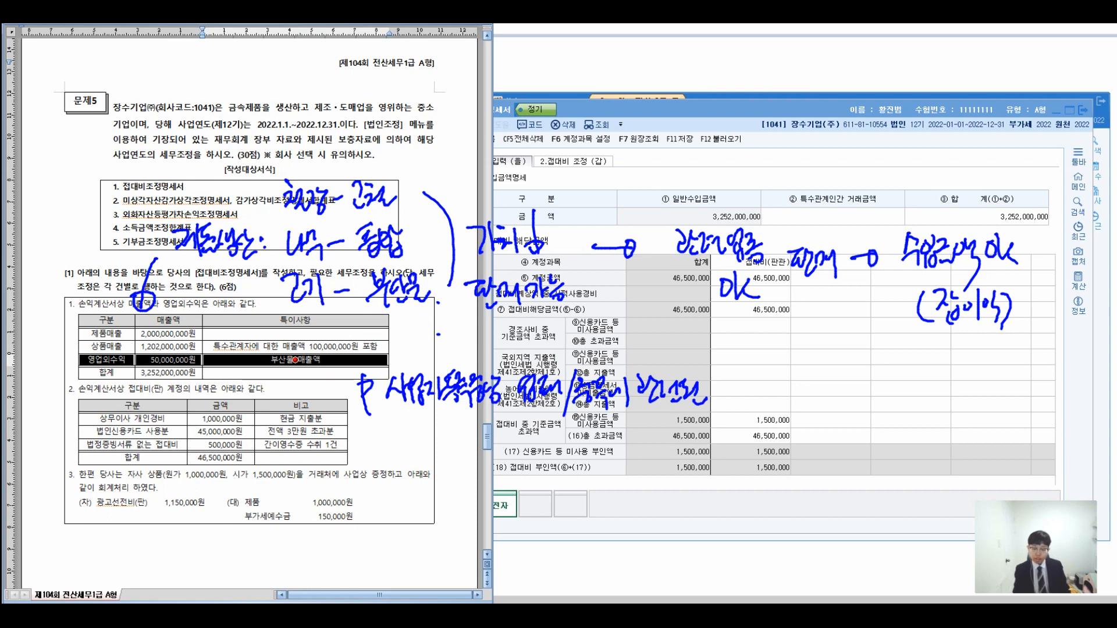
pyautogui.moveTo(732, 370); pyautogui.dragTo(739, 385)
pyautogui.moveTo(728, 385); pyautogui.dragTo(750, 399)
pyautogui.moveTo(749, 375)
pyautogui.mouseDown()
pyautogui.moveTo(766, 370)
pyautogui.moveTo(755, 402)
pyautogui.moveTo(778, 387)
pyautogui.mouseUp()
pyautogui.click(779, 399)
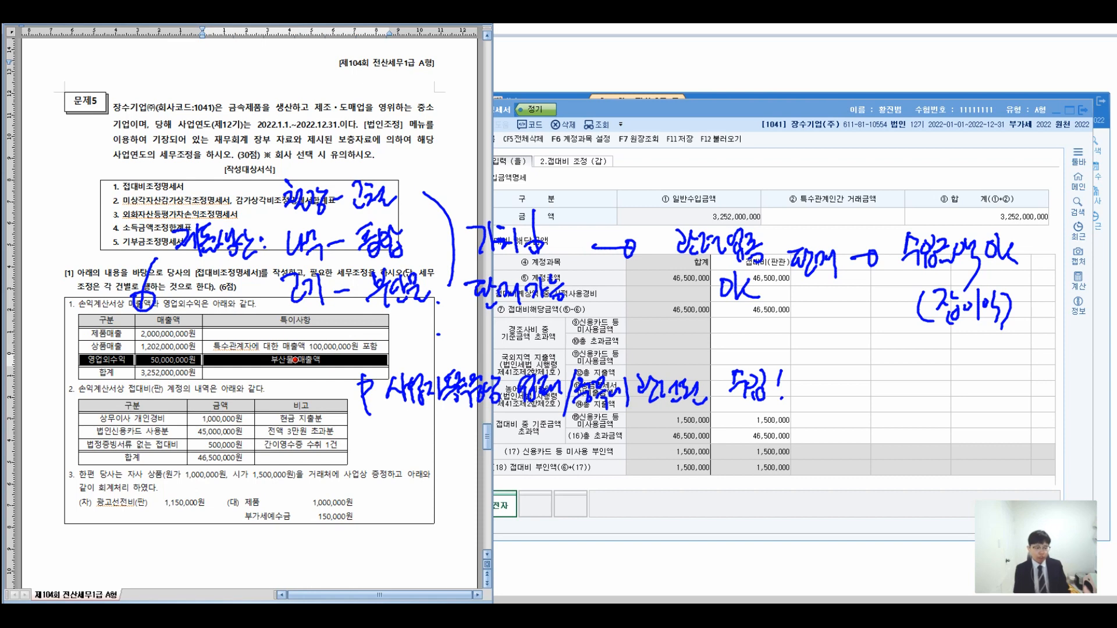
pyautogui.moveTo(810, 372); pyautogui.dragTo(802, 403)
pyautogui.moveTo(813, 377); pyautogui.dragTo(829, 395)
pyautogui.moveTo(832, 374)
pyautogui.mouseDown()
pyautogui.moveTo(834, 407)
pyautogui.moveTo(848, 373)
pyautogui.moveTo(851, 390)
pyautogui.mouseUp()
pyautogui.moveTo(838, 397)
pyautogui.mouseDown()
pyautogui.moveTo(873, 408)
pyautogui.moveTo(931, 383)
pyautogui.moveTo(925, 391)
pyautogui.moveTo(975, 384)
pyautogui.moveTo(972, 407)
pyautogui.mouseUp()
pyautogui.moveTo(973, 377); pyautogui.dragTo(1009, 399)
pyautogui.moveTo(1010, 372); pyautogui.dragTo(1031, 388)
pyautogui.moveTo(1033, 370)
pyautogui.mouseDown()
pyautogui.moveTo(1034, 407)
pyautogui.moveTo(1041, 379)
pyautogui.mouseUp()
pyautogui.moveTo(1035, 380)
pyautogui.mouseDown()
pyautogui.moveTo(1051, 398)
pyautogui.moveTo(1074, 391)
pyautogui.mouseUp()
pyautogui.moveTo(1086, 367); pyautogui.dragTo(1083, 390)
pyautogui.moveTo(1086, 366); pyautogui.dragTo(1083, 407)
pyautogui.moveTo(1073, 402); pyautogui.dragTo(1069, 414)
pyautogui.click(1069, 420)
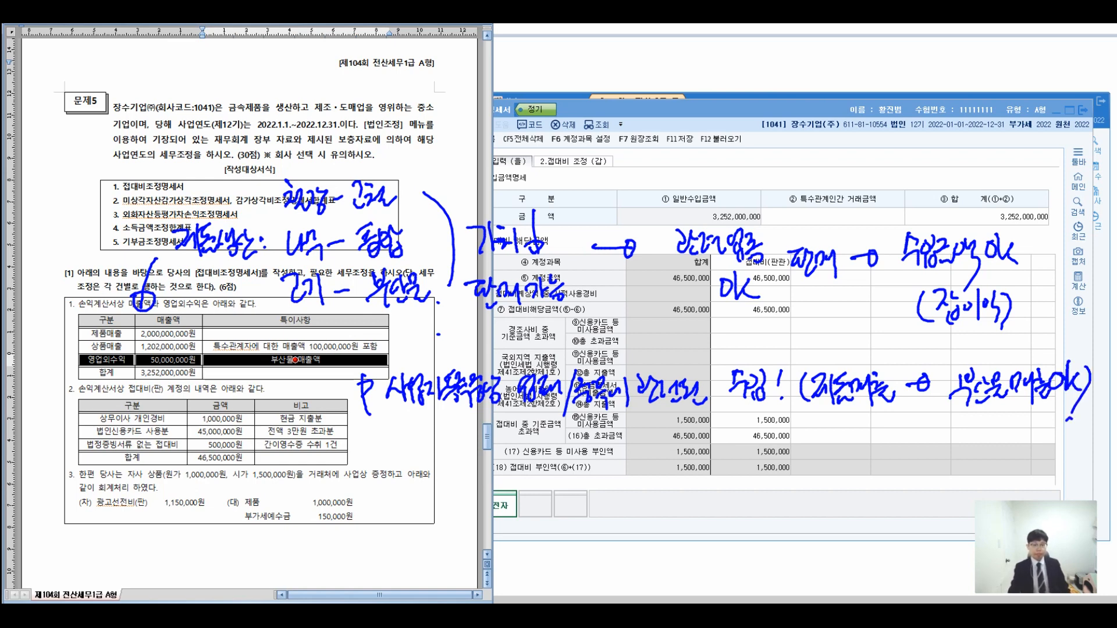
pyautogui.press('Escape')
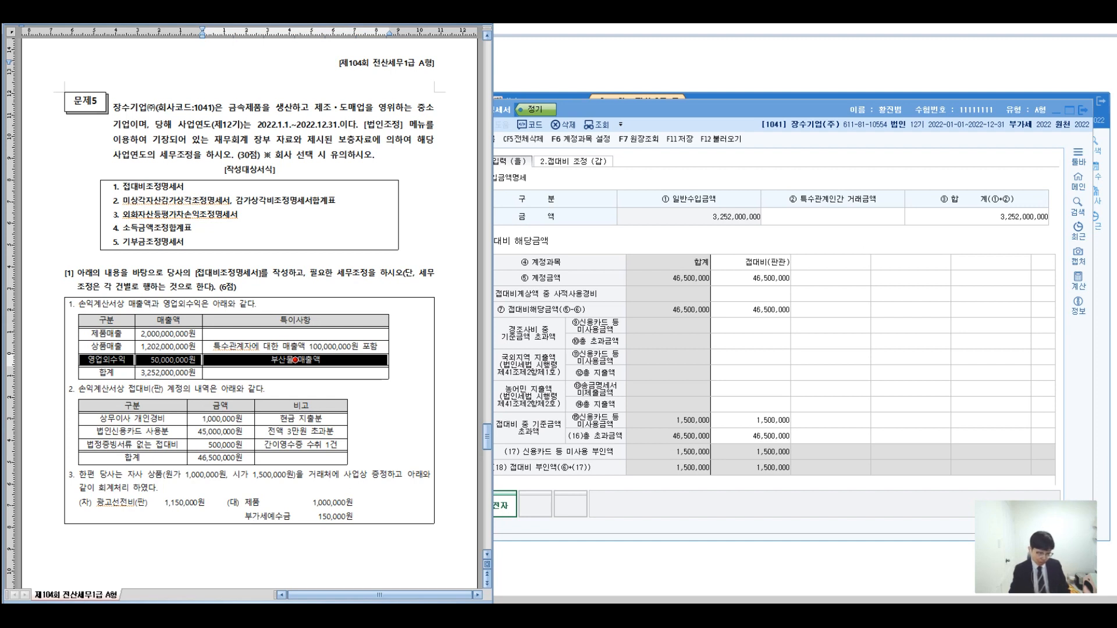
# - Enter 100,000,000 as the related-party transaction amount (특수관계인간 거래금액) in the revenue section, as given for 상품매출 in question 1
pyautogui.moveTo(214, 347); pyautogui.dragTo(379, 348)
pyautogui.click(832, 217)
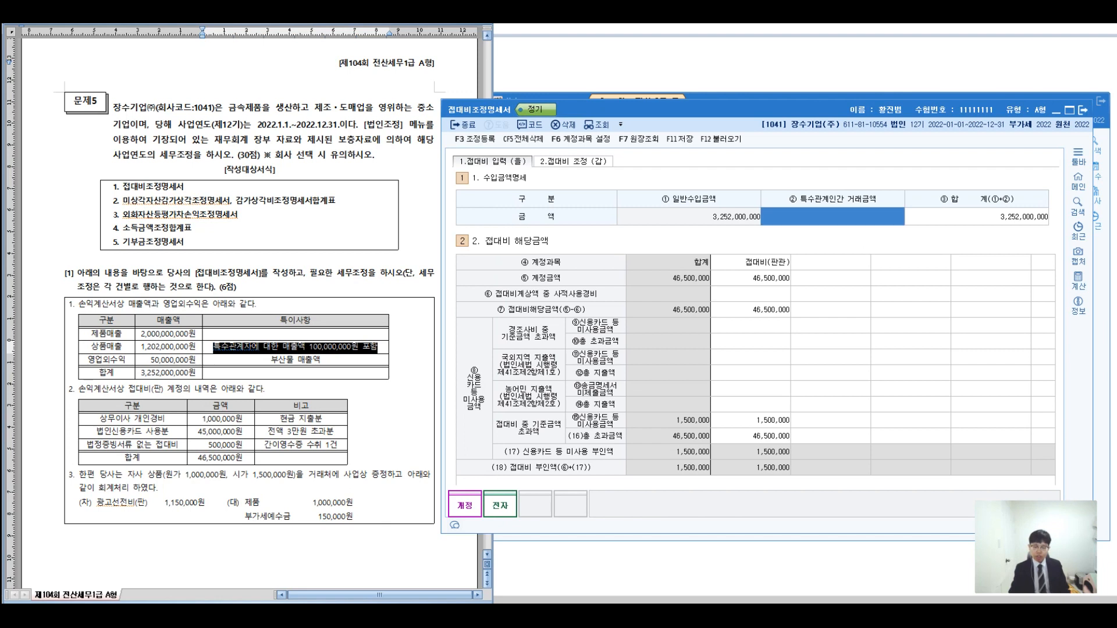
pyautogui.write('100000000')
pyautogui.press('Return')
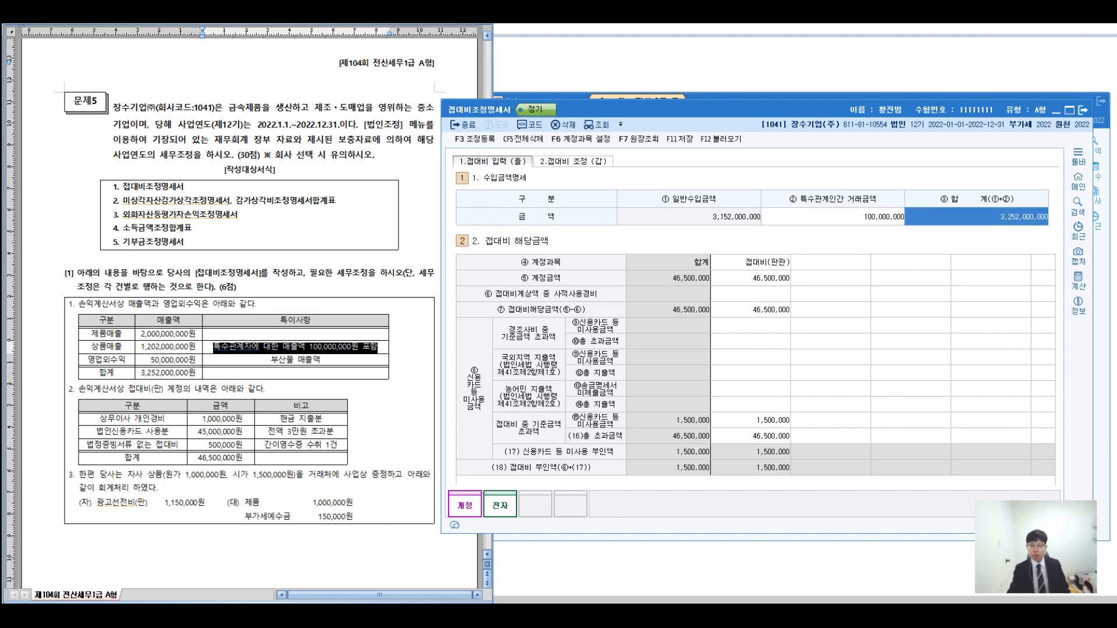
pyautogui.click(832, 217)
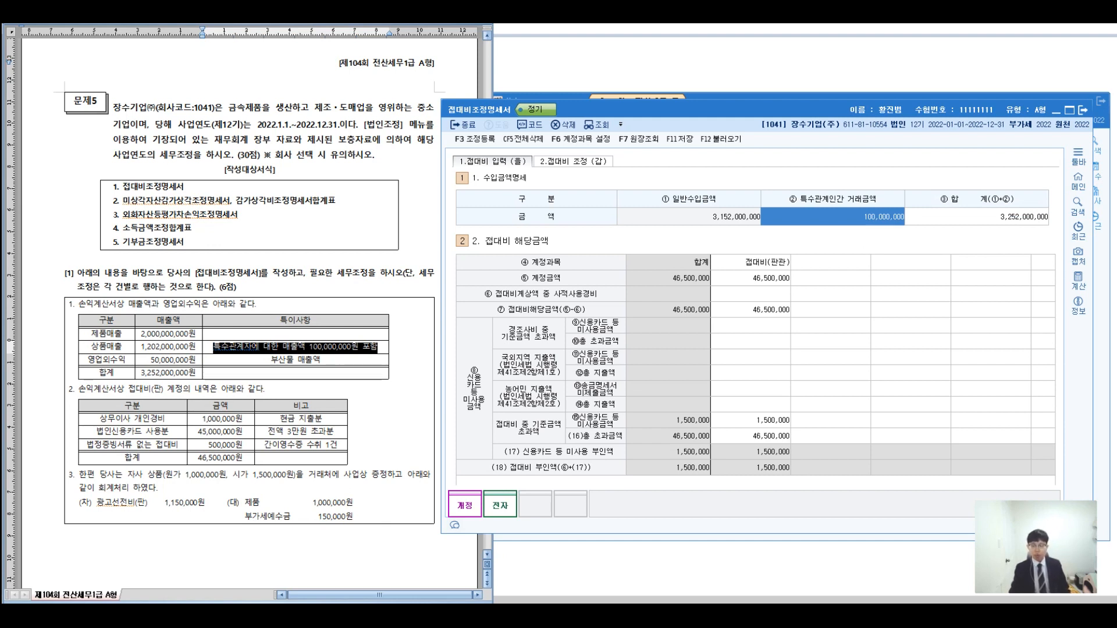
pyautogui.click(977, 217)
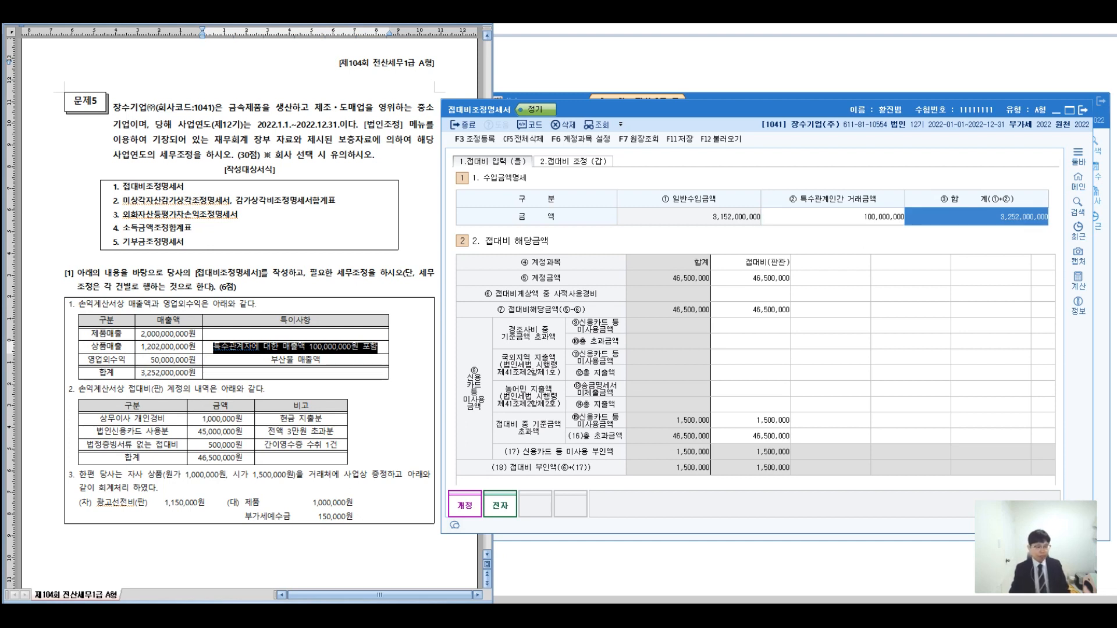
pyautogui.click(86, 390)
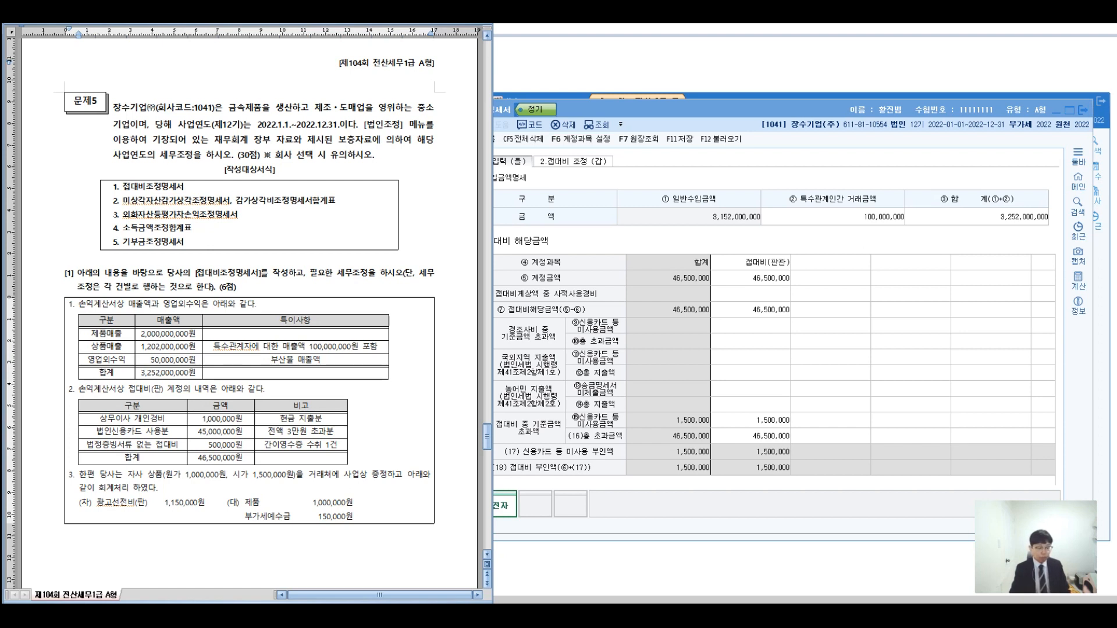
pyautogui.moveTo(198, 459); pyautogui.dragTo(244, 459)
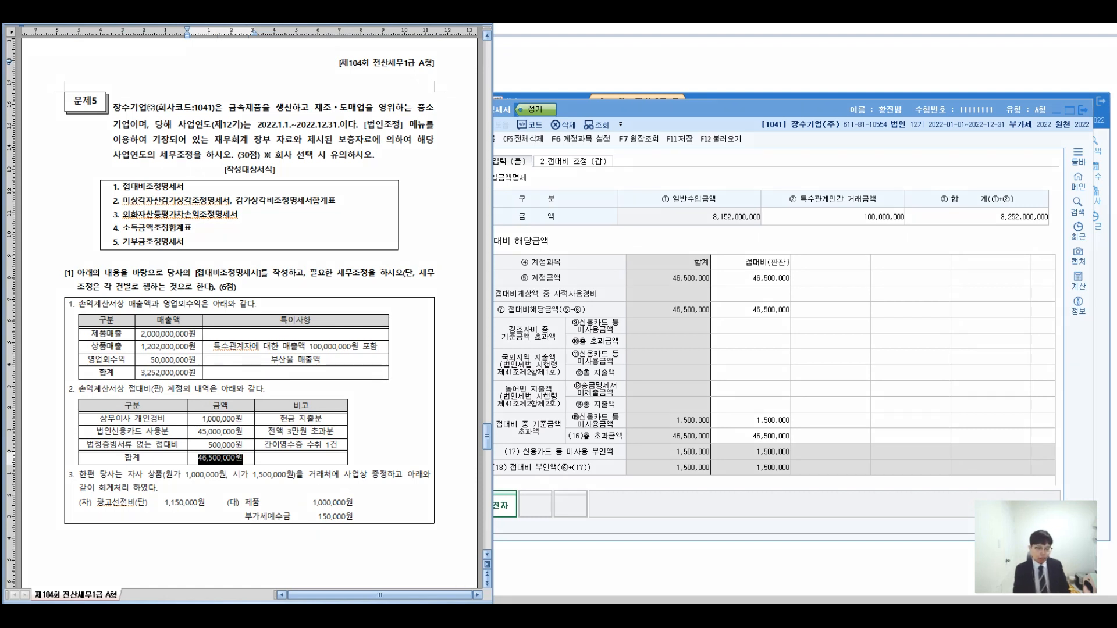
pyautogui.moveTo(216, 445); pyautogui.dragTo(210, 442)
pyautogui.moveTo(198, 499)
pyautogui.mouseDown()
pyautogui.moveTo(218, 537)
pyautogui.moveTo(191, 520)
pyautogui.moveTo(244, 517)
pyautogui.moveTo(256, 531)
pyautogui.moveTo(286, 505)
pyautogui.moveTo(352, 524)
pyautogui.moveTo(378, 511)
pyautogui.moveTo(421, 515)
pyautogui.mouseUp()
pyautogui.click(433, 522)
pyautogui.moveTo(224, 352); pyautogui.dragTo(217, 389)
pyautogui.moveTo(252, 314); pyautogui.dragTo(278, 300)
pyautogui.moveTo(268, 303)
pyautogui.mouseDown()
pyautogui.moveTo(271, 336)
pyautogui.moveTo(290, 330)
pyautogui.mouseUp()
pyautogui.moveTo(293, 308)
pyautogui.mouseDown()
pyautogui.moveTo(301, 326)
pyautogui.moveTo(289, 323)
pyautogui.mouseUp()
pyautogui.moveTo(285, 273)
pyautogui.mouseDown()
pyautogui.moveTo(244, 296)
pyautogui.moveTo(364, 251)
pyautogui.mouseUp()
pyautogui.moveTo(375, 203); pyautogui.dragTo(376, 231)
pyautogui.moveTo(391, 208); pyautogui.dragTo(393, 228)
pyautogui.moveTo(390, 231); pyautogui.dragTo(406, 233)
pyautogui.moveTo(404, 215); pyautogui.dragTo(422, 224)
pyautogui.moveTo(413, 231); pyautogui.dragTo(449, 237)
pyautogui.moveTo(444, 203); pyautogui.dragTo(430, 237)
pyautogui.moveTo(324, 301)
pyautogui.mouseDown()
pyautogui.moveTo(411, 286)
pyautogui.moveTo(417, 298)
pyautogui.mouseUp()
pyautogui.moveTo(418, 277)
pyautogui.mouseDown()
pyautogui.moveTo(432, 301)
pyautogui.moveTo(440, 289)
pyautogui.mouseUp()
pyautogui.moveTo(443, 267)
pyautogui.mouseDown()
pyautogui.moveTo(448, 302)
pyautogui.moveTo(469, 299)
pyautogui.mouseUp()
pyautogui.moveTo(472, 271); pyautogui.dragTo(491, 296)
pyautogui.moveTo(340, 318)
pyautogui.mouseDown()
pyautogui.moveTo(379, 352)
pyautogui.moveTo(429, 354)
pyautogui.moveTo(473, 338)
pyautogui.moveTo(490, 356)
pyautogui.moveTo(536, 327)
pyautogui.moveTo(570, 350)
pyautogui.mouseUp()
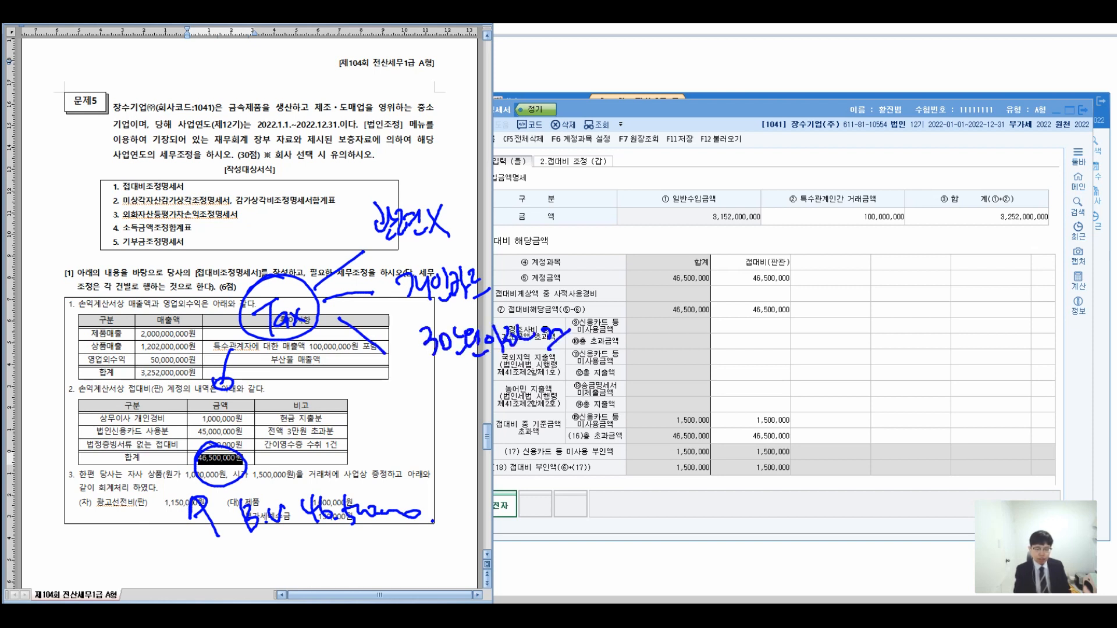
pyautogui.moveTo(479, 337); pyautogui.dragTo(518, 332)
pyautogui.moveTo(487, 358); pyautogui.dragTo(519, 379)
pyautogui.moveTo(516, 360)
pyautogui.mouseDown()
pyautogui.moveTo(532, 375)
pyautogui.moveTo(585, 350)
pyautogui.moveTo(587, 361)
pyautogui.moveTo(607, 355)
pyautogui.moveTo(592, 362)
pyautogui.mouseUp()
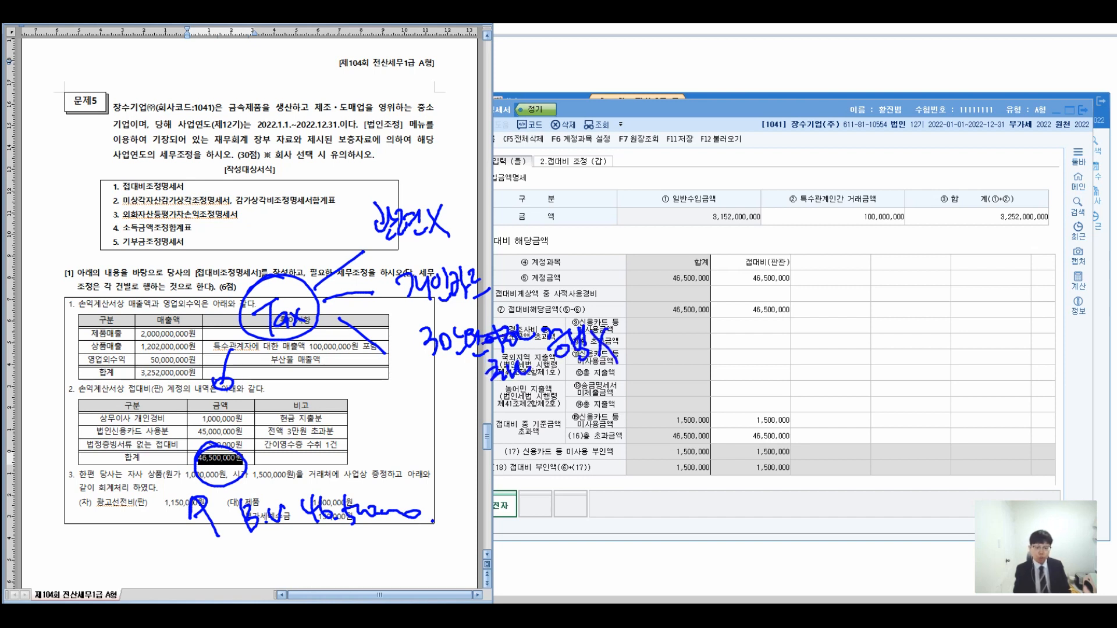
pyautogui.moveTo(626, 203); pyautogui.dragTo(648, 335)
pyautogui.moveTo(696, 246); pyautogui.dragTo(697, 279)
pyautogui.moveTo(706, 254); pyautogui.dragTo(711, 267)
pyautogui.moveTo(717, 247)
pyautogui.mouseDown()
pyautogui.moveTo(721, 294)
pyautogui.moveTo(732, 274)
pyautogui.moveTo(738, 285)
pyautogui.mouseUp()
pyautogui.moveTo(746, 256); pyautogui.dragTo(759, 273)
pyautogui.moveTo(752, 276)
pyautogui.mouseDown()
pyautogui.moveTo(765, 286)
pyautogui.moveTo(782, 274)
pyautogui.mouseUp()
pyautogui.moveTo(774, 279); pyautogui.dragTo(782, 288)
pyautogui.moveTo(806, 253); pyautogui.dragTo(791, 285)
pyautogui.moveTo(789, 257); pyautogui.dragTo(825, 288)
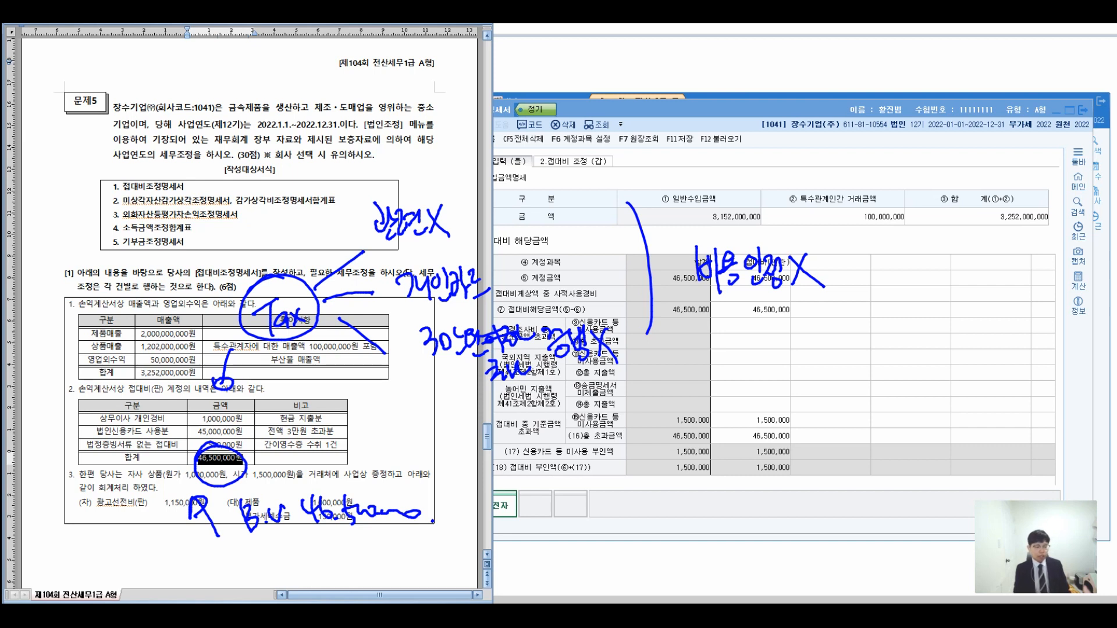
pyautogui.moveTo(317, 406); pyautogui.dragTo(372, 411)
pyautogui.moveTo(373, 404)
pyautogui.mouseDown()
pyautogui.moveTo(372, 421)
pyautogui.moveTo(379, 407)
pyautogui.mouseUp()
pyautogui.moveTo(388, 399); pyautogui.dragTo(387, 410)
pyautogui.moveTo(385, 414); pyautogui.dragTo(396, 420)
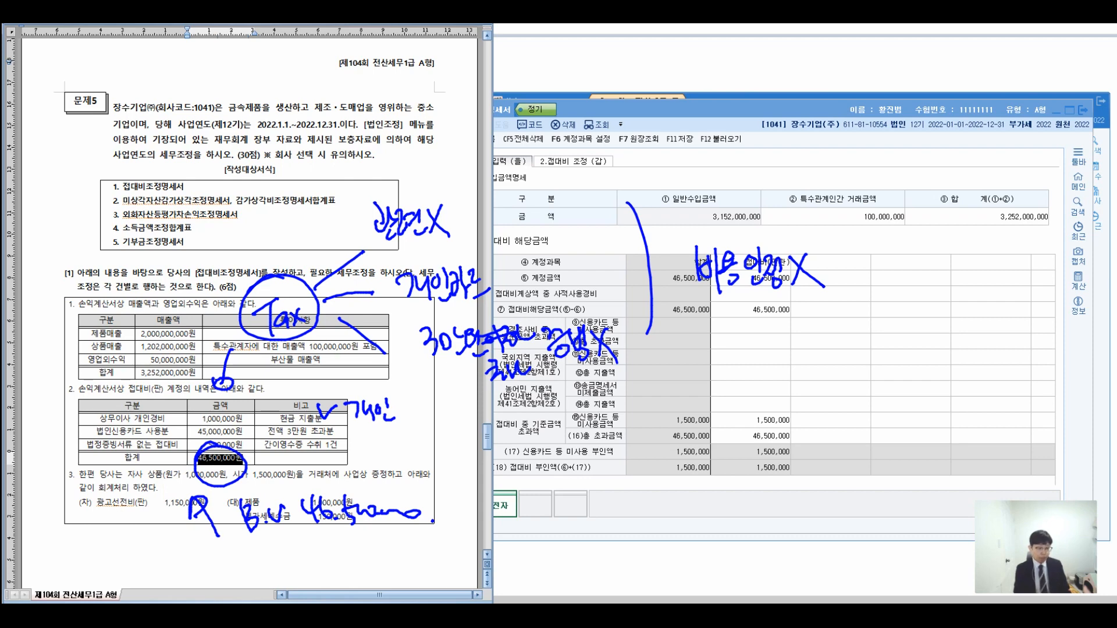
pyautogui.moveTo(337, 435); pyautogui.dragTo(353, 435)
pyautogui.moveTo(367, 436)
pyautogui.mouseDown()
pyautogui.moveTo(370, 456)
pyautogui.moveTo(400, 452)
pyautogui.mouseUp()
pyautogui.moveTo(412, 442)
pyautogui.mouseDown()
pyautogui.moveTo(404, 458)
pyautogui.moveTo(419, 454)
pyautogui.mouseUp()
pyautogui.click(428, 460)
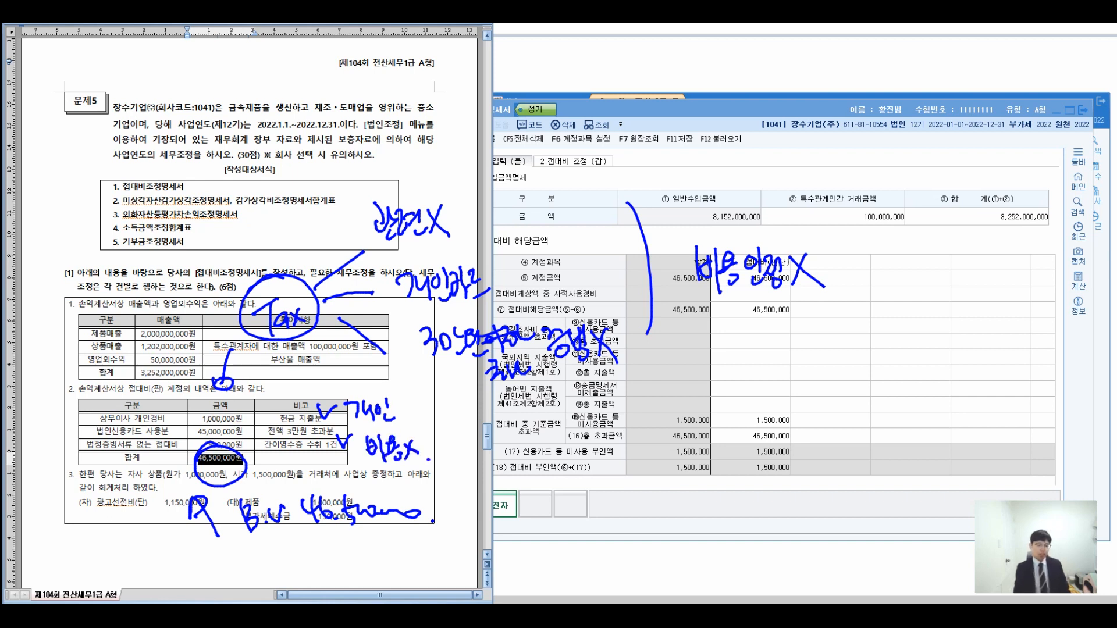
pyautogui.moveTo(401, 402)
pyautogui.mouseDown()
pyautogui.moveTo(424, 439)
pyautogui.moveTo(549, 432)
pyautogui.moveTo(528, 436)
pyautogui.mouseUp()
pyautogui.moveTo(591, 412)
pyautogui.mouseDown()
pyautogui.moveTo(611, 441)
pyautogui.moveTo(630, 431)
pyautogui.moveTo(638, 452)
pyautogui.moveTo(664, 438)
pyautogui.moveTo(669, 446)
pyautogui.mouseUp()
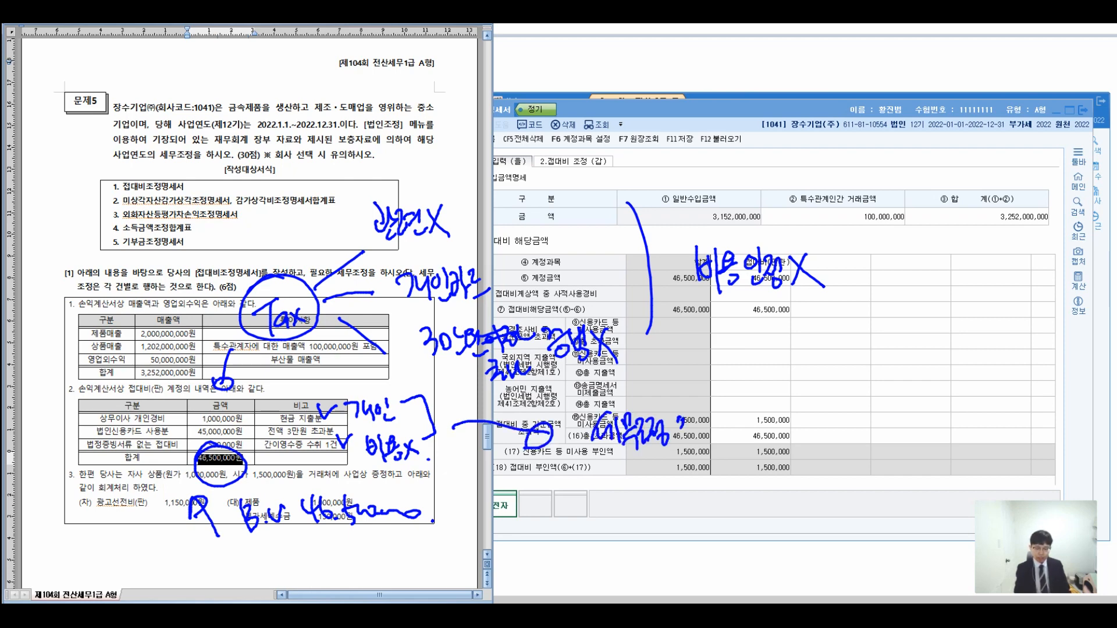
pyautogui.moveTo(576, 466); pyautogui.dragTo(692, 452)
pyautogui.click(717, 458)
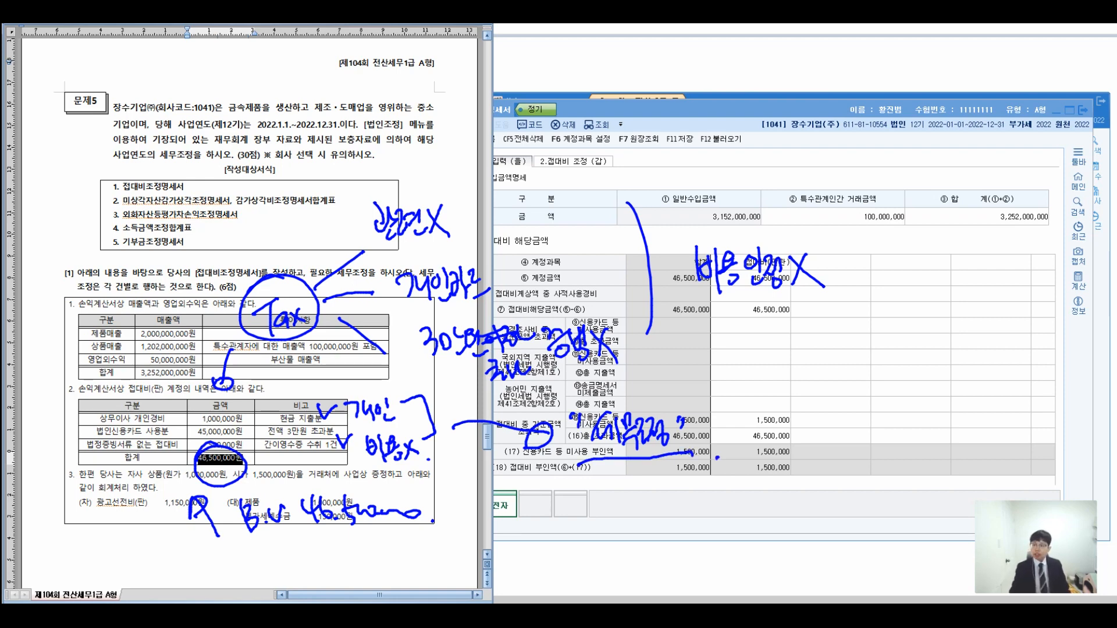
pyautogui.press('Escape')
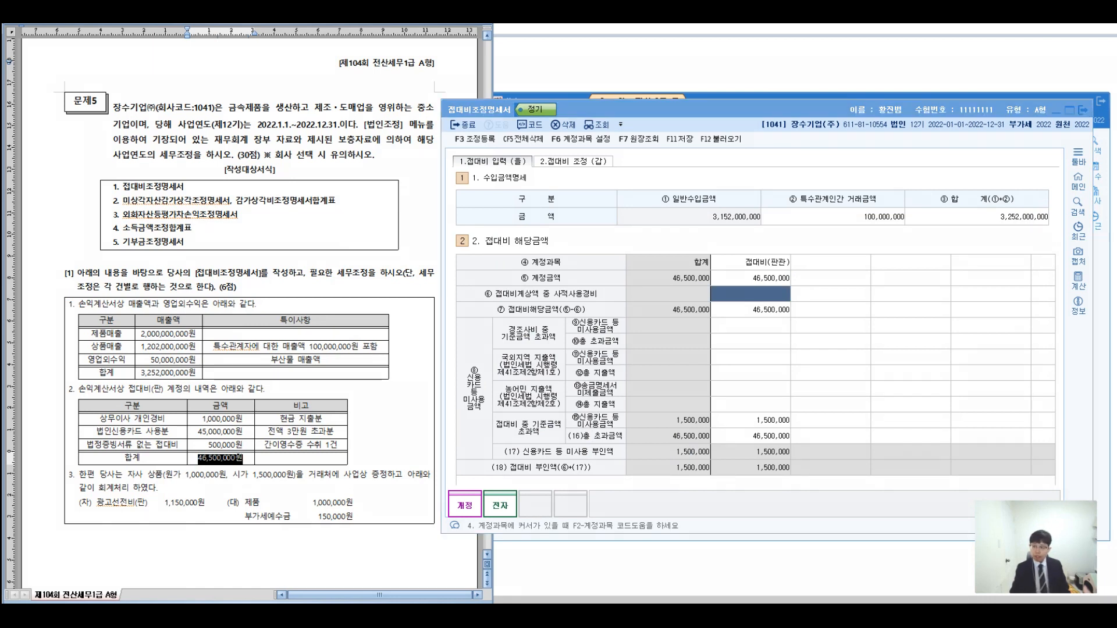
pyautogui.moveTo(85, 406); pyautogui.dragTo(331, 428)
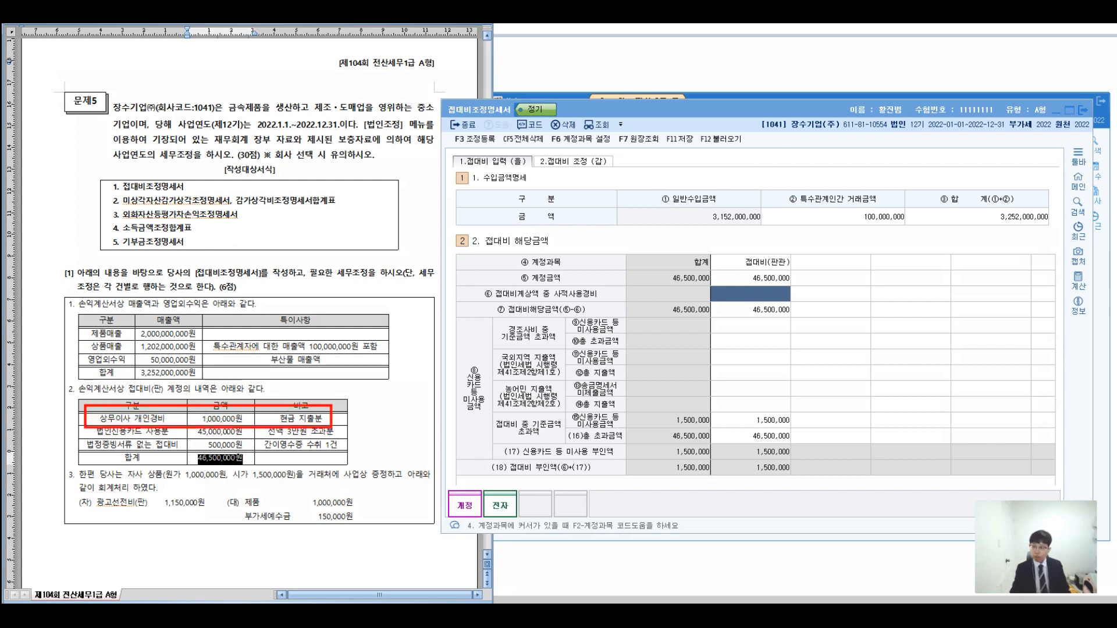
pyautogui.moveTo(301, 395); pyautogui.dragTo(487, 304)
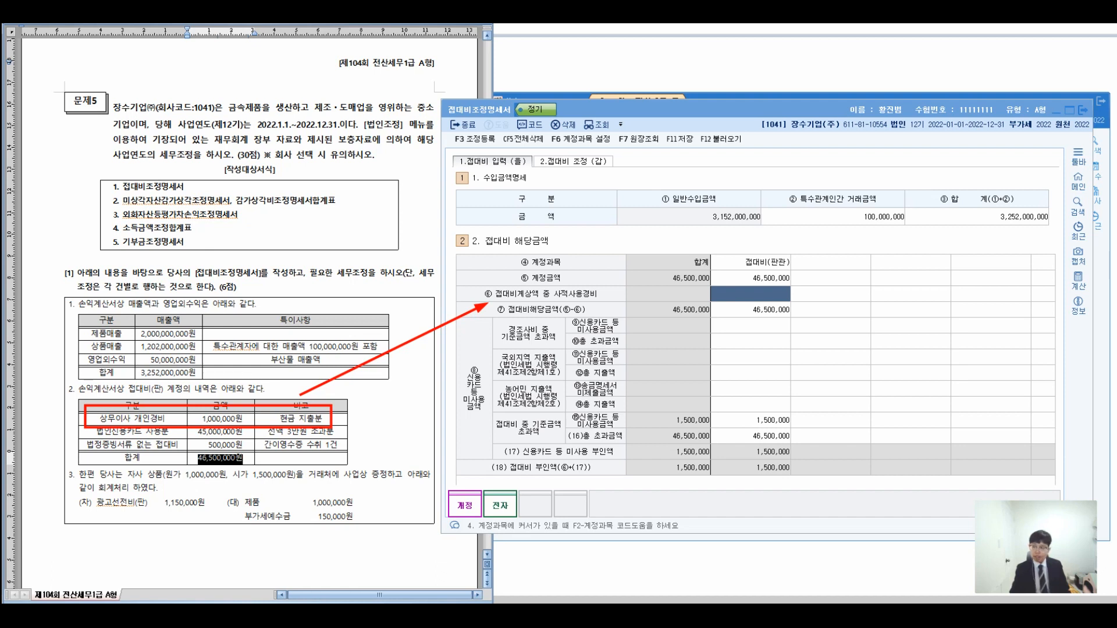
pyautogui.moveTo(74, 437)
pyautogui.mouseDown()
pyautogui.moveTo(359, 452)
pyautogui.moveTo(349, 453)
pyautogui.mouseUp()
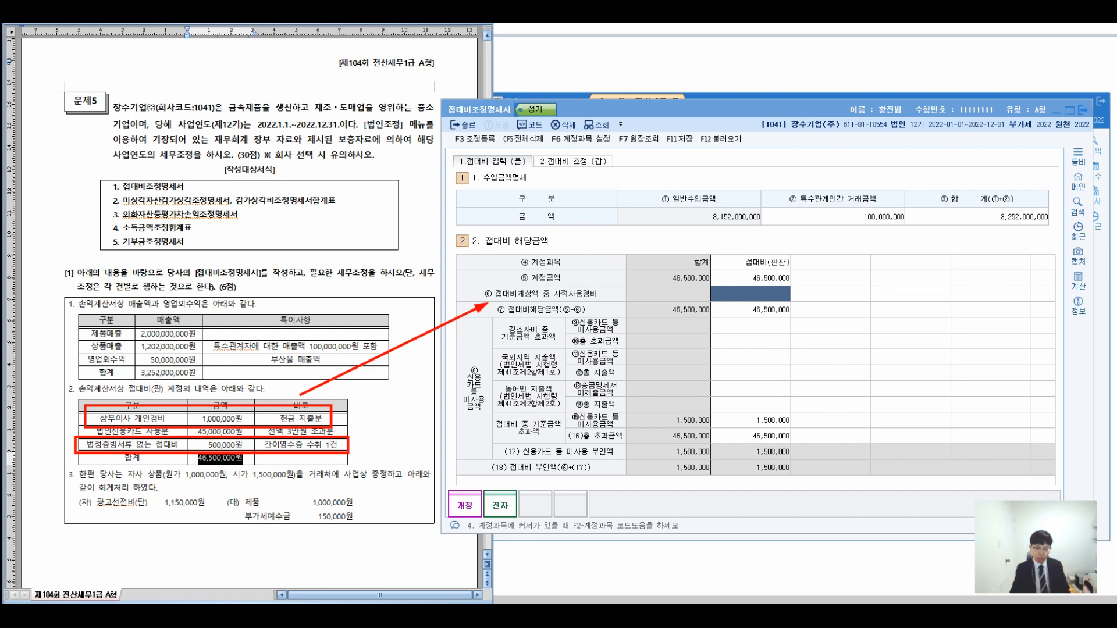
pyautogui.moveTo(352, 442); pyautogui.dragTo(567, 417)
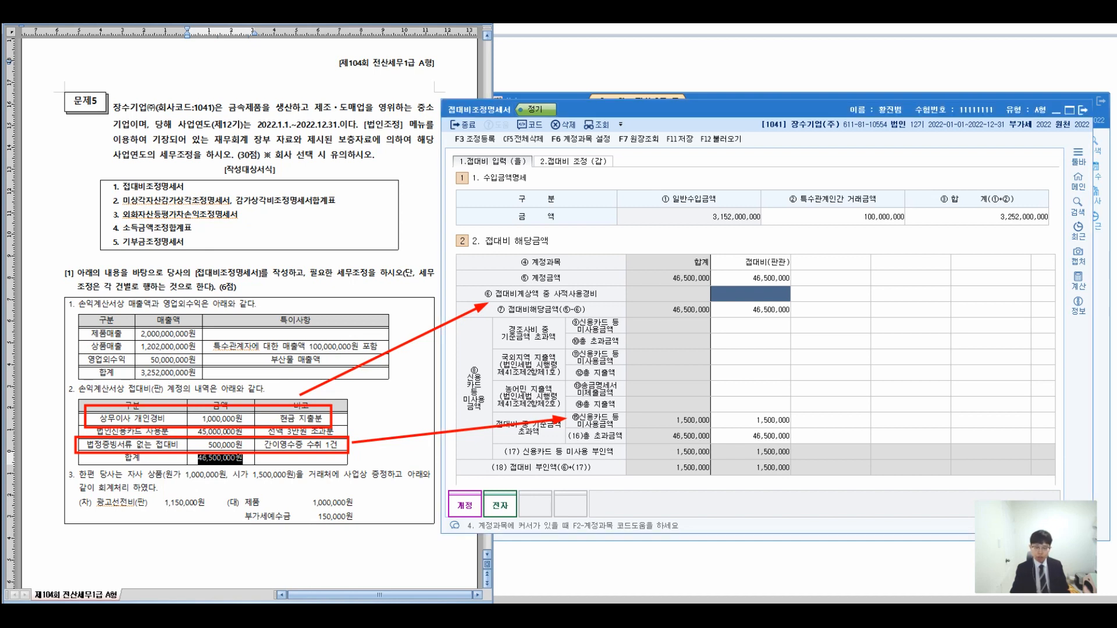
# - For 접대비(판관), enter 1,000,000 as the private-use expense (사적사용경비) and set the over-threshold 신용카드 등 미사용금액 to 500,000
pyautogui.write('1000000')
pyautogui.press('Return')
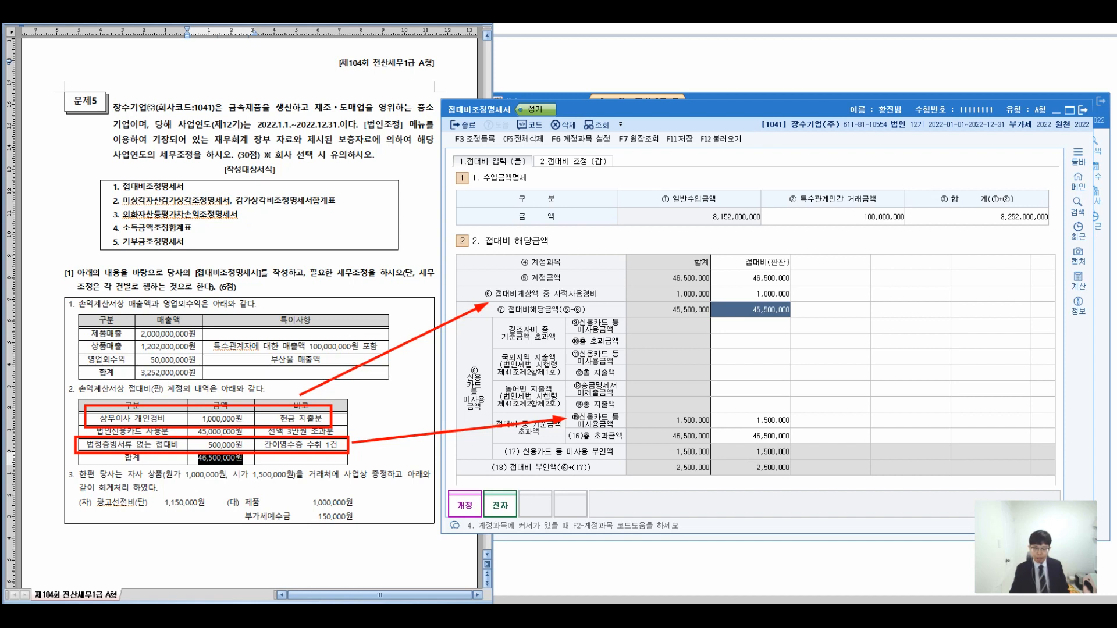
pyautogui.click(750, 420)
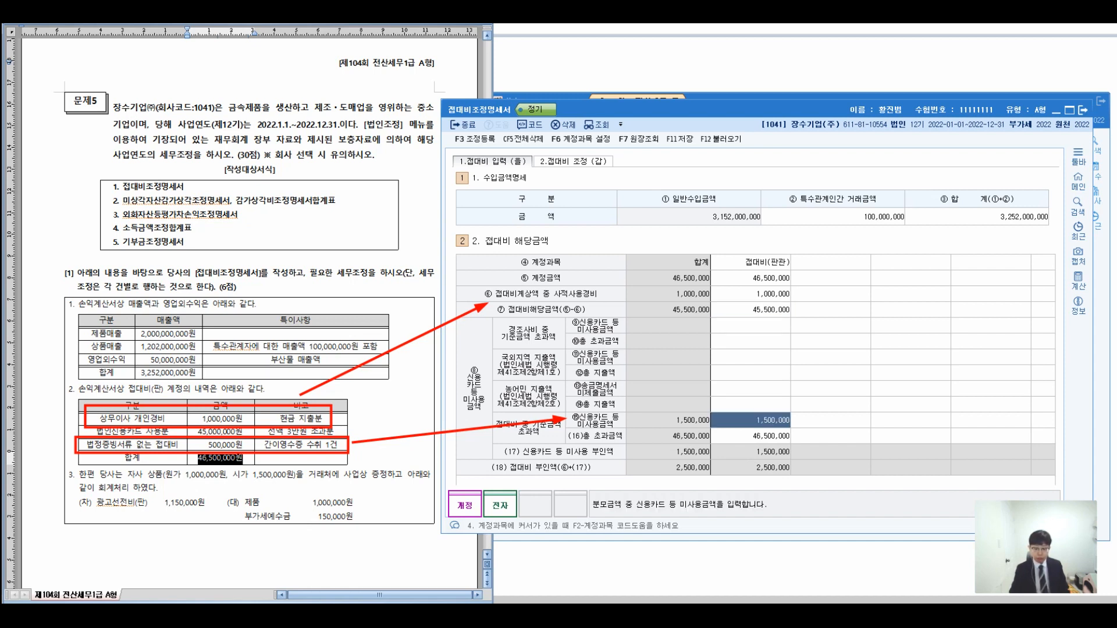
pyautogui.write('500000')
pyautogui.press('Return')
pyautogui.click(751, 420)
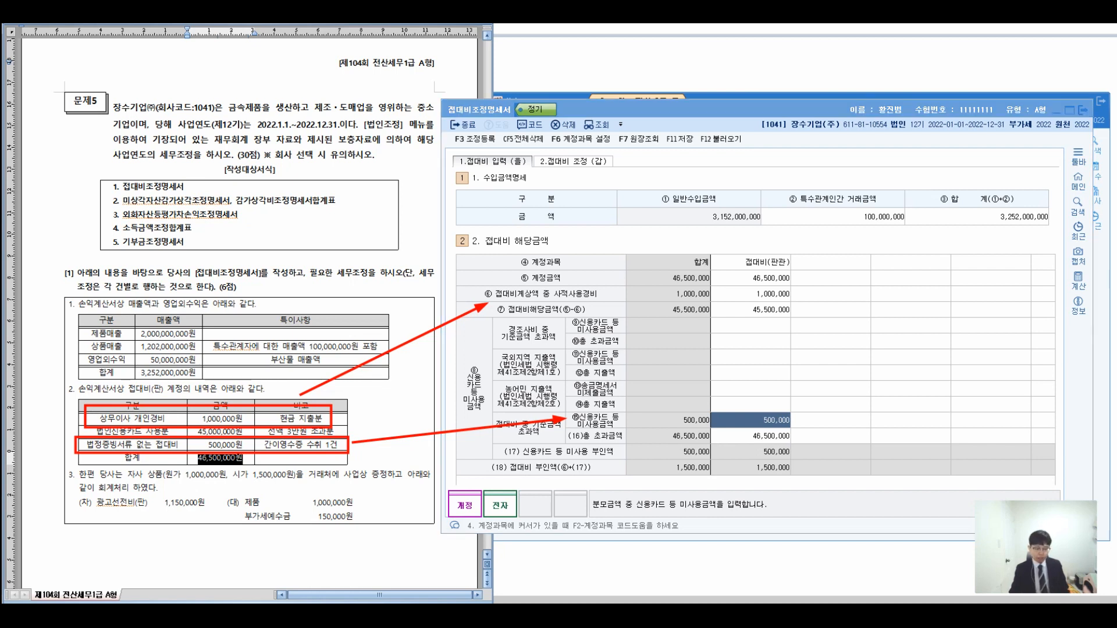
pyautogui.moveTo(59, 465); pyautogui.dragTo(435, 528)
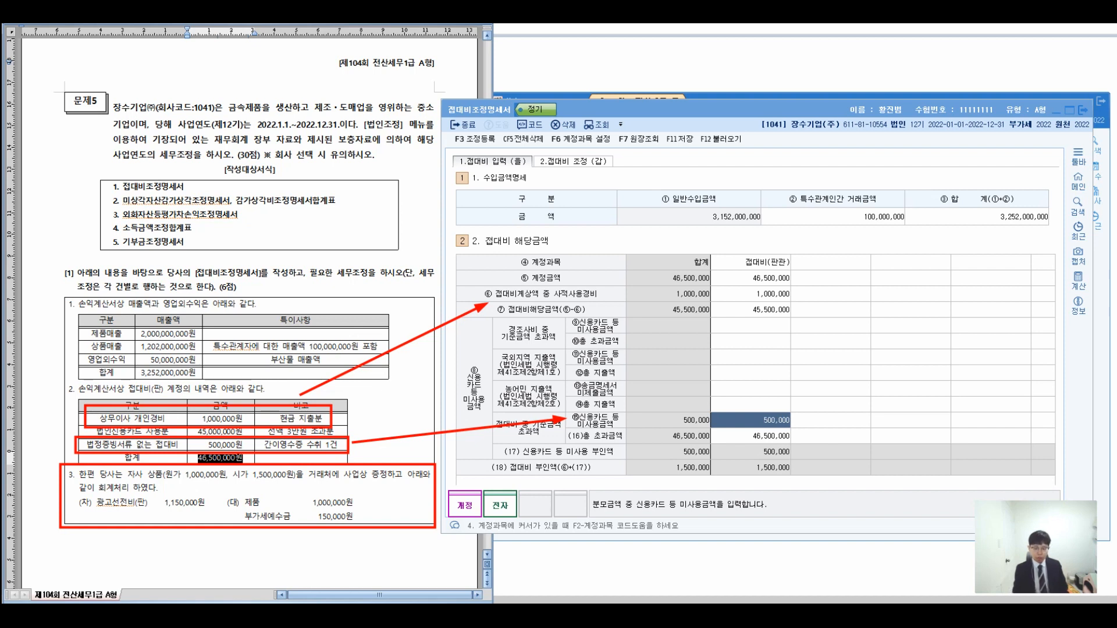
pyautogui.moveTo(454, 507)
pyautogui.mouseDown()
pyautogui.moveTo(605, 509)
pyautogui.moveTo(803, 490)
pyautogui.moveTo(811, 455)
pyautogui.moveTo(800, 468)
pyautogui.moveTo(853, 482)
pyautogui.mouseUp()
pyautogui.moveTo(860, 449)
pyautogui.mouseDown()
pyautogui.moveTo(863, 487)
pyautogui.moveTo(872, 466)
pyautogui.mouseUp()
pyautogui.moveTo(879, 460)
pyautogui.mouseDown()
pyautogui.moveTo(872, 483)
pyautogui.moveTo(881, 474)
pyautogui.mouseUp()
pyautogui.moveTo(885, 466)
pyautogui.mouseDown()
pyautogui.moveTo(899, 489)
pyautogui.moveTo(922, 470)
pyautogui.moveTo(931, 483)
pyautogui.moveTo(949, 472)
pyautogui.moveTo(956, 488)
pyautogui.mouseUp()
pyautogui.moveTo(976, 459)
pyautogui.mouseDown()
pyautogui.moveTo(967, 474)
pyautogui.moveTo(995, 474)
pyautogui.moveTo(992, 492)
pyautogui.mouseUp()
pyautogui.moveTo(996, 469); pyautogui.dragTo(1045, 497)
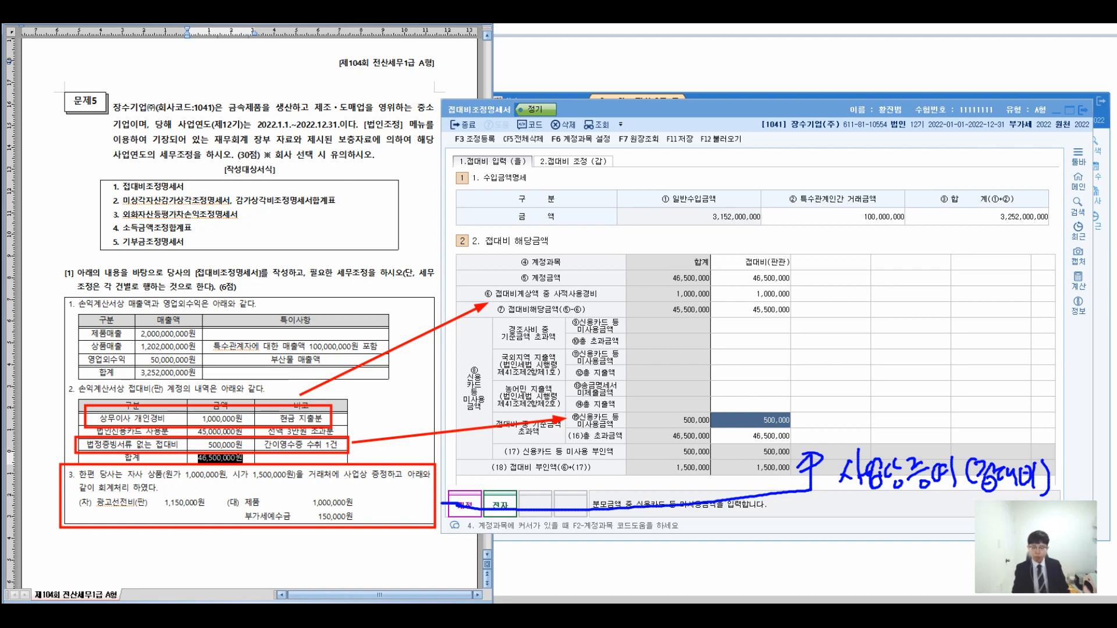
pyautogui.moveTo(836, 512); pyautogui.dragTo(839, 532)
pyautogui.moveTo(846, 508)
pyautogui.mouseDown()
pyautogui.moveTo(843, 532)
pyautogui.moveTo(852, 526)
pyautogui.mouseUp()
pyautogui.moveTo(846, 533); pyautogui.dragTo(866, 530)
pyautogui.moveTo(860, 535); pyautogui.dragTo(873, 542)
pyautogui.moveTo(877, 527); pyautogui.dragTo(892, 535)
pyautogui.moveTo(881, 537)
pyautogui.mouseDown()
pyautogui.moveTo(894, 545)
pyautogui.moveTo(892, 533)
pyautogui.mouseUp()
pyautogui.moveTo(896, 526); pyautogui.dragTo(908, 538)
pyautogui.moveTo(905, 538); pyautogui.dragTo(923, 541)
pyautogui.moveTo(923, 520); pyautogui.dragTo(933, 541)
pyautogui.click(952, 538)
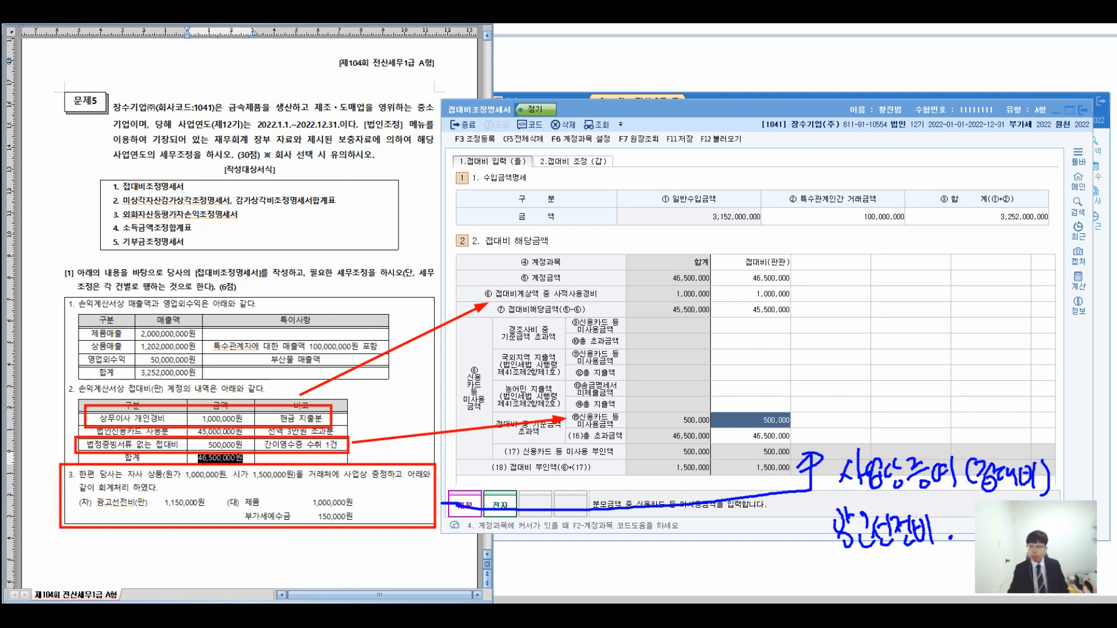
# - Add 광고선전비 (code 833) as a second account beside 접대비(판관) in the 접대비 해당금액 section
pyautogui.click(831, 263)
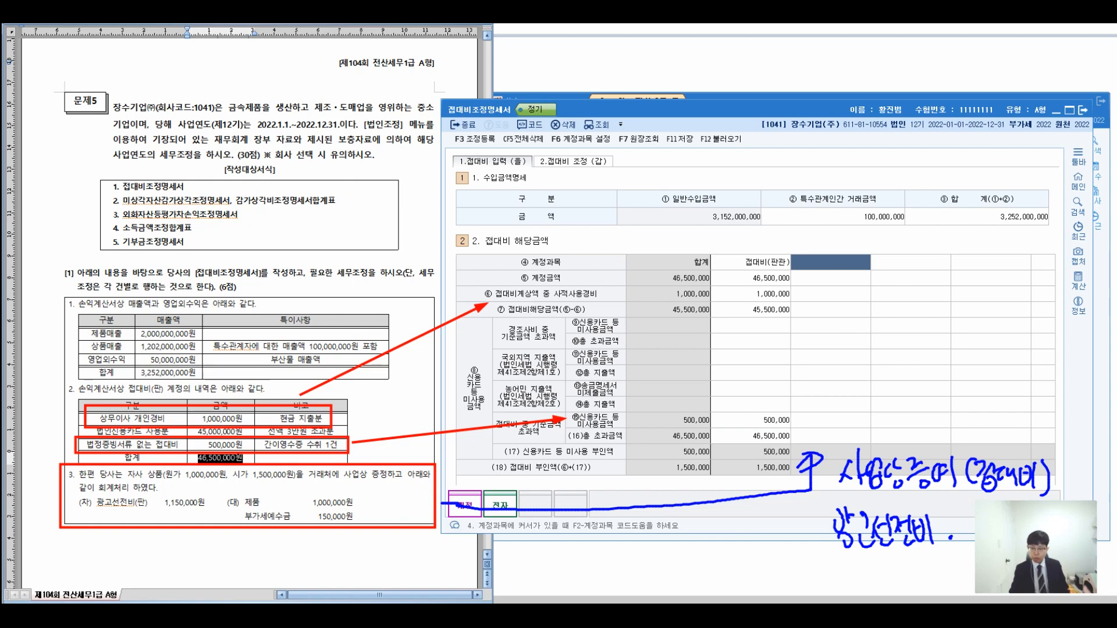
pyautogui.write('833')
pyautogui.press('Return')
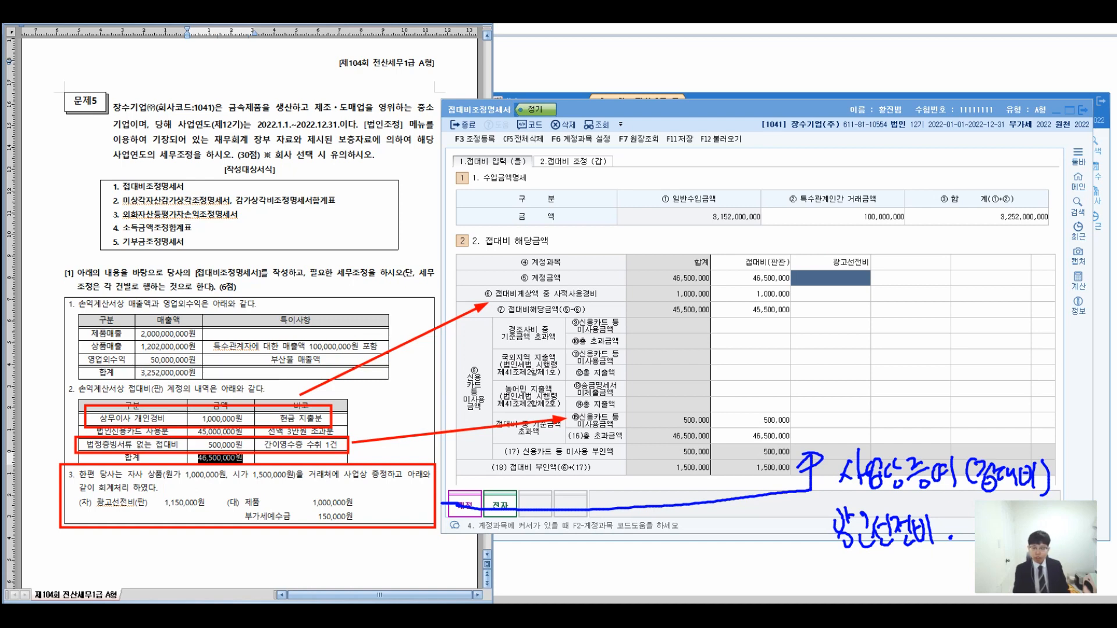
pyautogui.moveTo(865, 199)
pyautogui.mouseDown()
pyautogui.moveTo(847, 249)
pyautogui.moveTo(858, 235)
pyautogui.mouseUp()
pyautogui.moveTo(820, 160); pyautogui.dragTo(821, 175)
pyautogui.moveTo(826, 161); pyautogui.dragTo(830, 178)
pyautogui.moveTo(836, 170); pyautogui.dragTo(853, 190)
pyautogui.moveTo(851, 165); pyautogui.dragTo(873, 187)
pyautogui.moveTo(874, 173); pyautogui.dragTo(887, 173)
pyautogui.moveTo(813, 194); pyautogui.dragTo(917, 185)
pyautogui.moveTo(912, 186)
pyautogui.mouseDown()
pyautogui.moveTo(906, 200)
pyautogui.moveTo(920, 201)
pyautogui.mouseUp()
pyautogui.moveTo(903, 200)
pyautogui.mouseDown()
pyautogui.moveTo(923, 208)
pyautogui.moveTo(909, 207)
pyautogui.mouseUp()
pyautogui.moveTo(948, 160)
pyautogui.mouseDown()
pyautogui.moveTo(948, 187)
pyautogui.moveTo(965, 167)
pyautogui.mouseUp()
pyautogui.moveTo(957, 169)
pyautogui.mouseDown()
pyautogui.moveTo(957, 182)
pyautogui.moveTo(979, 179)
pyautogui.mouseUp()
pyautogui.moveTo(967, 180)
pyautogui.mouseDown()
pyautogui.moveTo(981, 189)
pyautogui.moveTo(991, 170)
pyautogui.mouseUp()
pyautogui.moveTo(982, 173); pyautogui.dragTo(1005, 198)
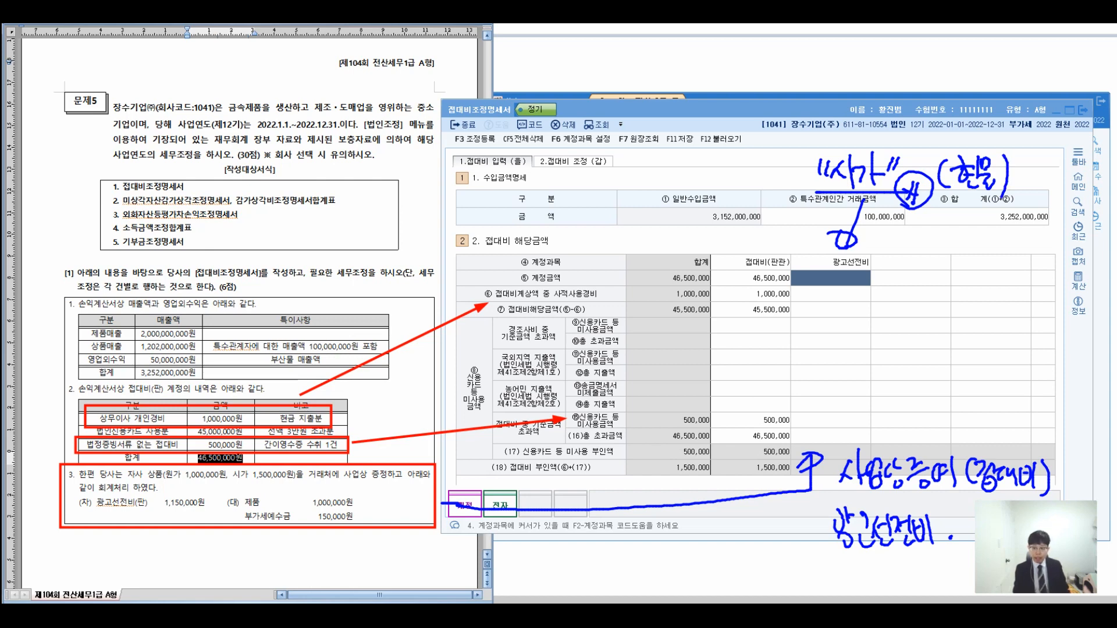
pyautogui.moveTo(772, 163); pyautogui.dragTo(794, 167)
pyautogui.moveTo(790, 152)
pyautogui.mouseDown()
pyautogui.moveTo(777, 182)
pyautogui.moveTo(795, 178)
pyautogui.mouseUp()
pyautogui.moveTo(805, 169); pyautogui.dragTo(772, 187)
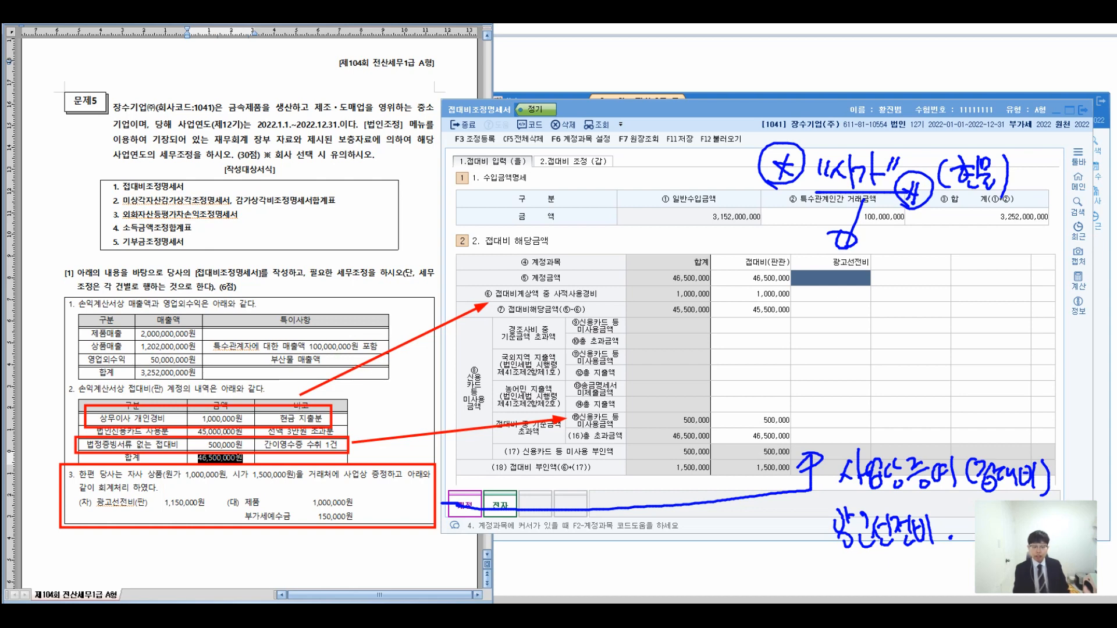
pyautogui.moveTo(301, 466); pyautogui.dragTo(323, 462)
pyautogui.moveTo(907, 227)
pyautogui.mouseDown()
pyautogui.moveTo(928, 250)
pyautogui.moveTo(918, 269)
pyautogui.mouseUp()
pyautogui.moveTo(922, 239); pyautogui.dragTo(939, 260)
pyautogui.moveTo(937, 248); pyautogui.dragTo(939, 257)
pyautogui.moveTo(961, 232)
pyautogui.mouseDown()
pyautogui.moveTo(962, 255)
pyautogui.moveTo(980, 251)
pyautogui.moveTo(983, 269)
pyautogui.moveTo(996, 244)
pyautogui.moveTo(1002, 264)
pyautogui.moveTo(1015, 251)
pyautogui.moveTo(1017, 265)
pyautogui.moveTo(1032, 243)
pyautogui.mouseUp()
pyautogui.moveTo(1023, 256); pyautogui.dragTo(1034, 277)
pyautogui.click(1041, 271)
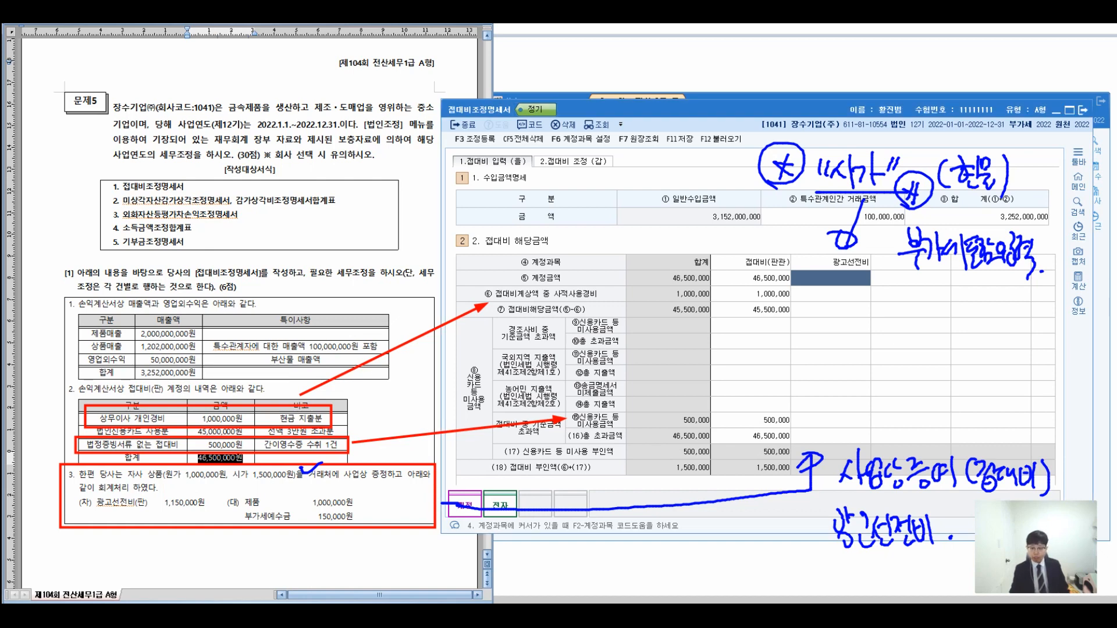
# - Enter 1,650,000 as the account amount (계정금액) of 광고선전비, the gifted goods' market value plus VAT
pyautogui.write('1650000')
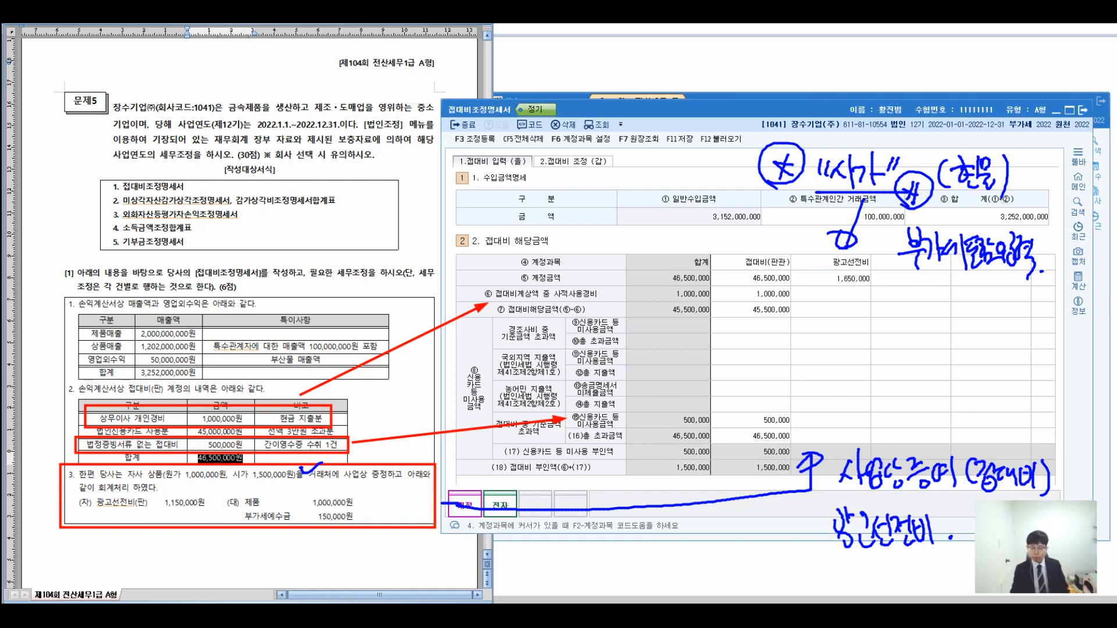
pyautogui.press('Return')
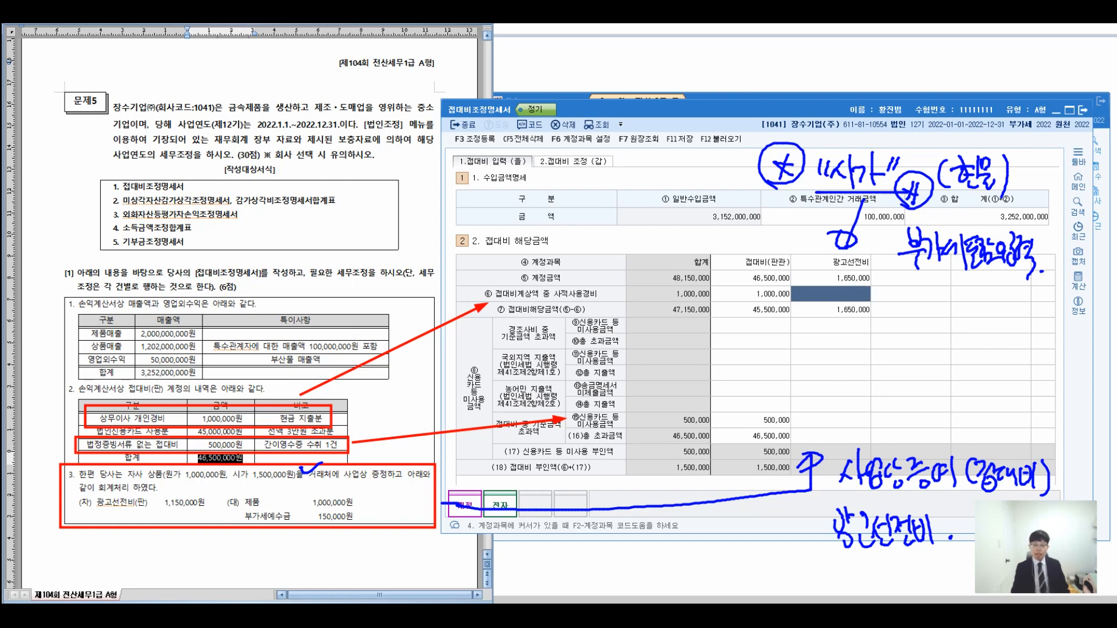
pyautogui.click(831, 278)
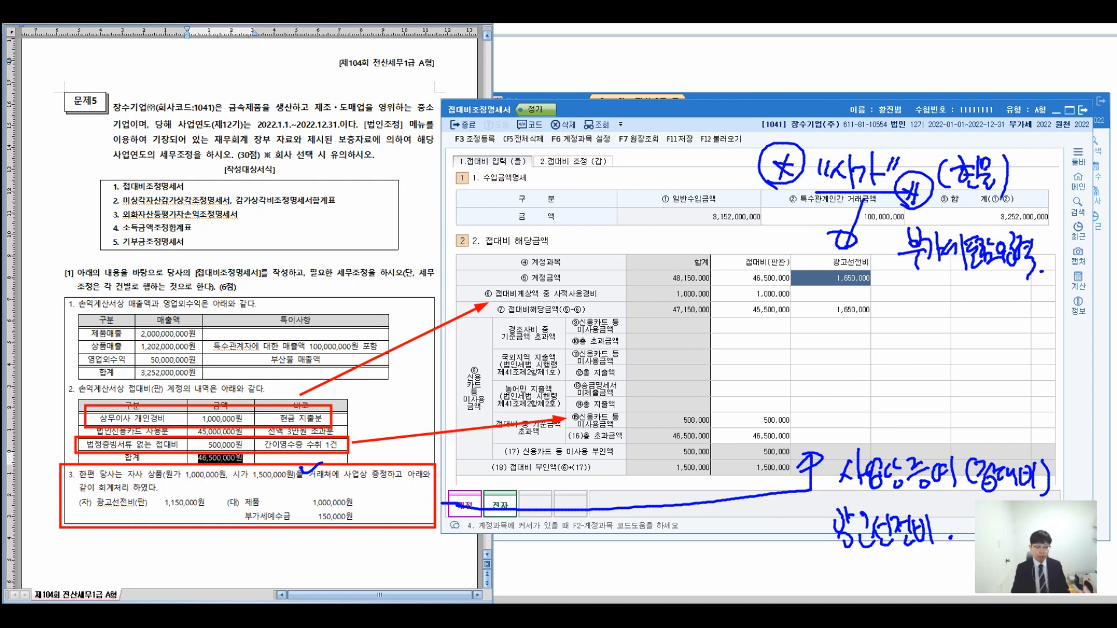
pyautogui.press('Escape')
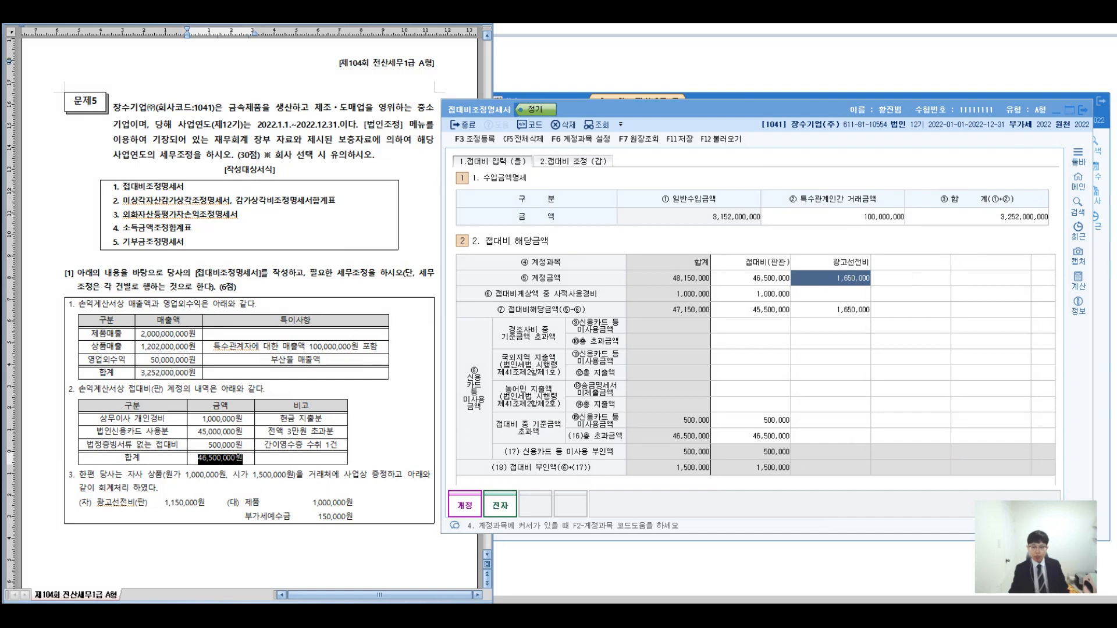
# - Save the form from its 접대비 조정 (갑) page and open the adjustment registration (조정 등록)
pyautogui.click(573, 161)
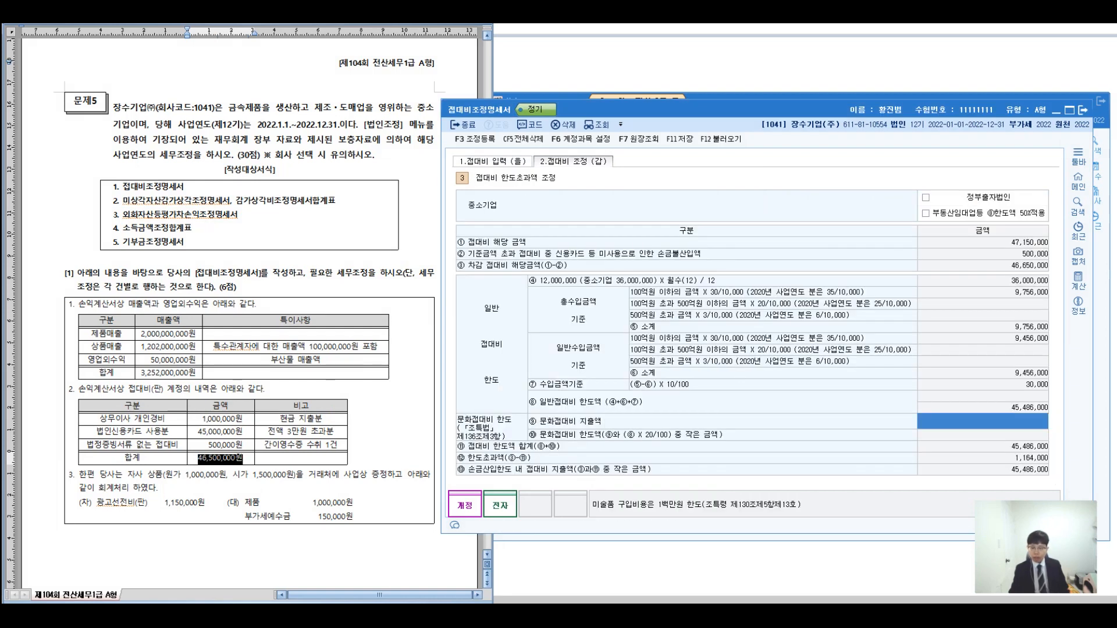
pyautogui.press('F3')
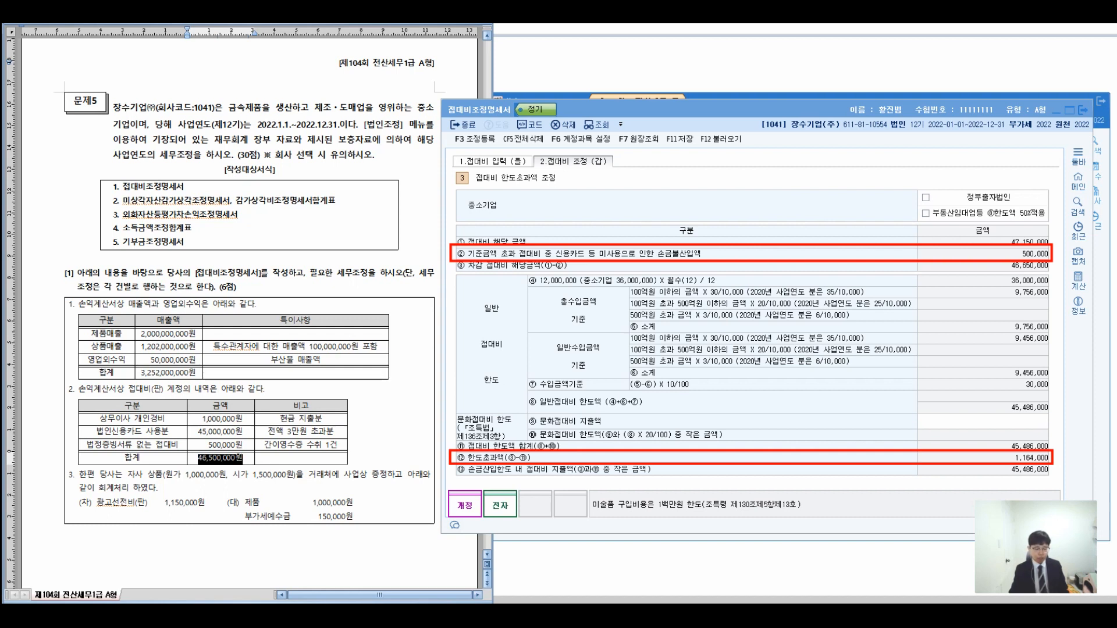
pyautogui.press('F11')
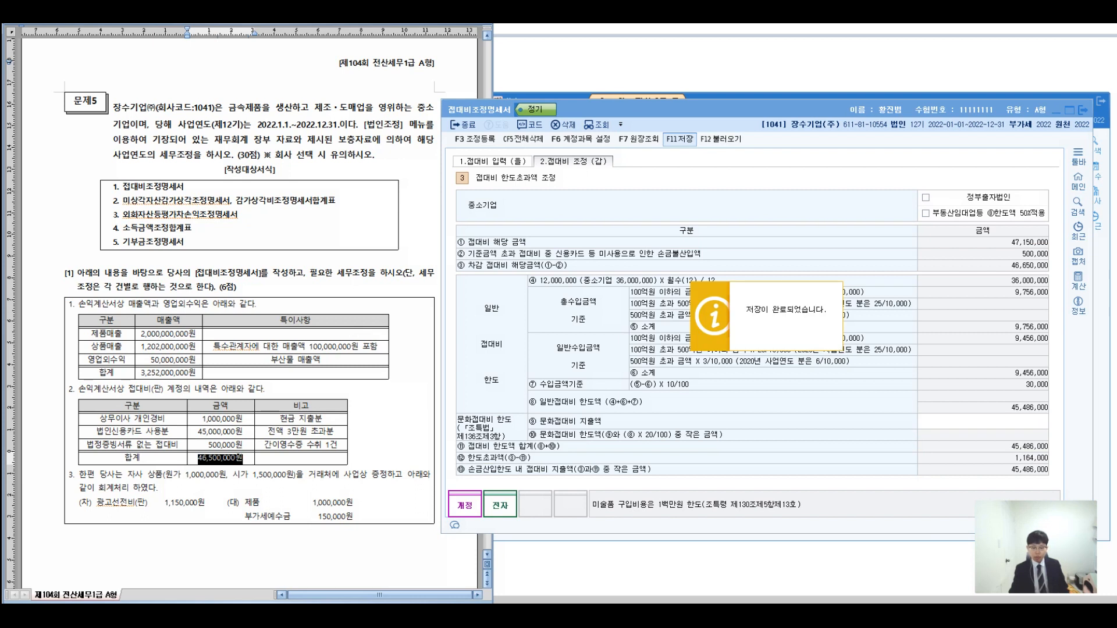
pyautogui.press('F3')
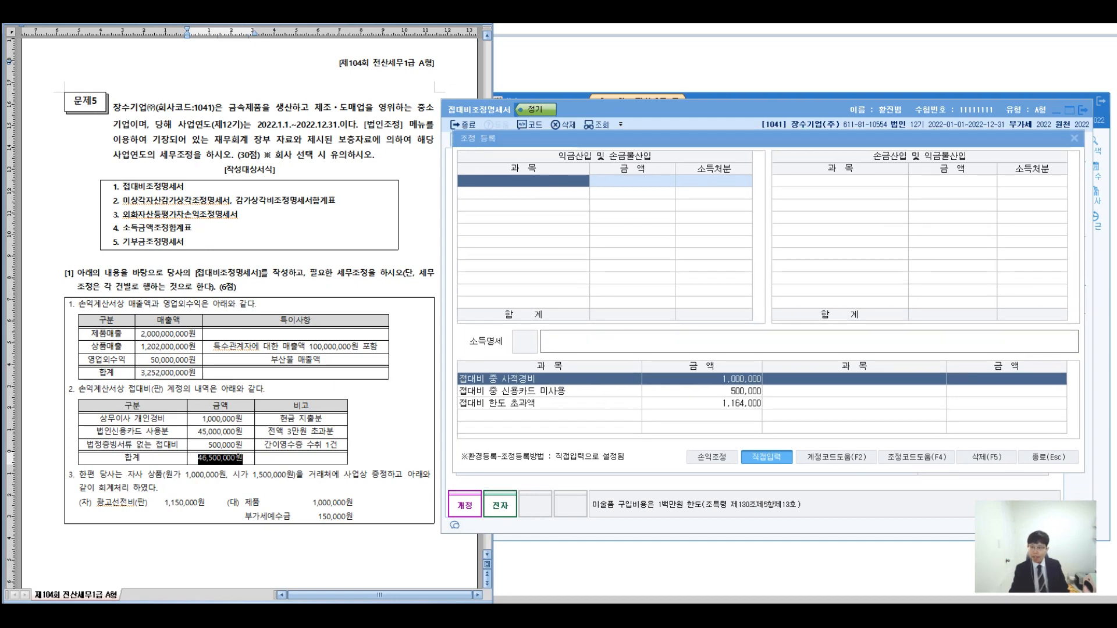
pyautogui.moveTo(77, 410); pyautogui.dragTo(168, 425)
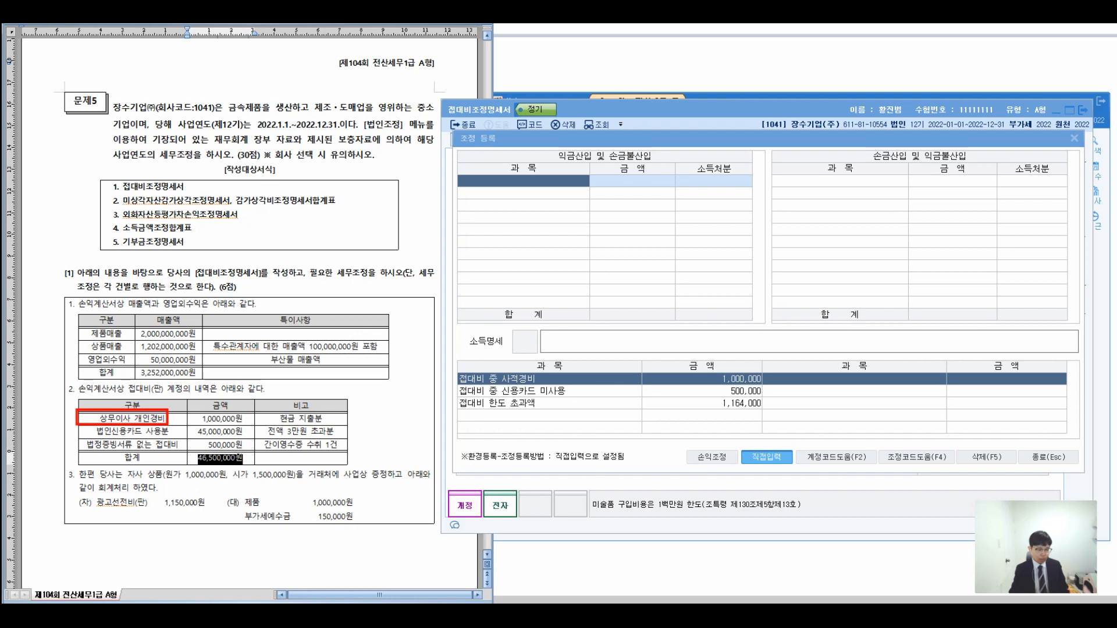
pyautogui.moveTo(77, 438); pyautogui.dragTo(187, 451)
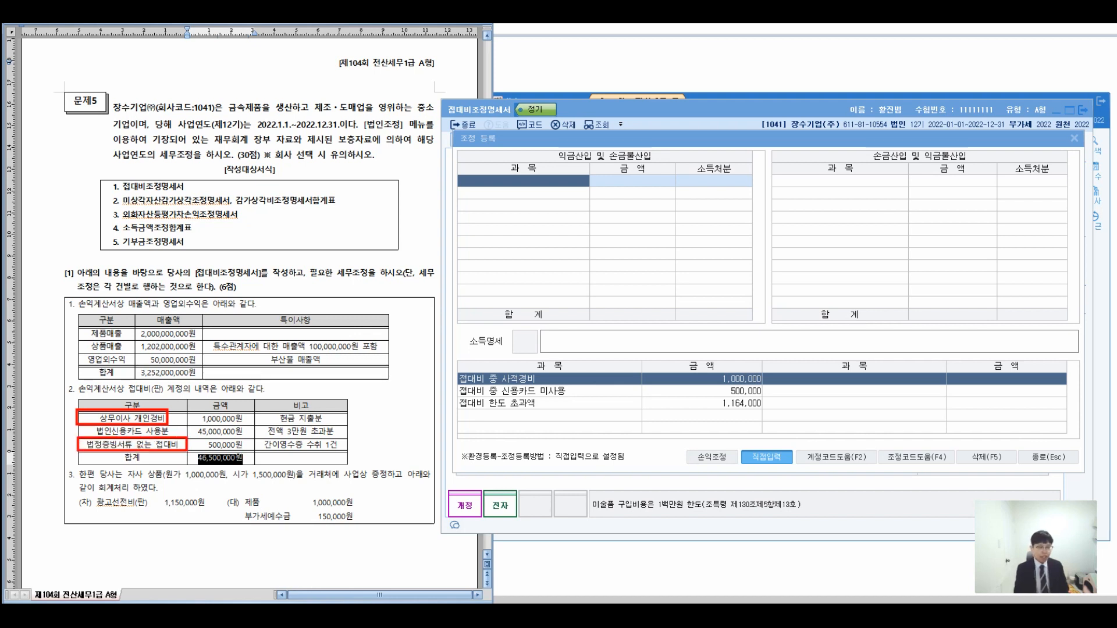
pyautogui.moveTo(145, 220)
pyautogui.mouseDown()
pyautogui.moveTo(166, 259)
pyautogui.moveTo(185, 233)
pyautogui.moveTo(207, 256)
pyautogui.moveTo(215, 250)
pyautogui.mouseUp()
pyautogui.moveTo(222, 219); pyautogui.dragTo(231, 272)
pyautogui.click(233, 237)
pyautogui.click(239, 248)
pyautogui.moveTo(253, 159); pyautogui.dragTo(274, 201)
pyautogui.moveTo(280, 176)
pyautogui.mouseDown()
pyautogui.moveTo(281, 192)
pyautogui.moveTo(306, 182)
pyautogui.moveTo(316, 195)
pyautogui.moveTo(369, 194)
pyautogui.mouseUp()
pyautogui.moveTo(271, 215); pyautogui.dragTo(261, 248)
pyautogui.moveTo(267, 232); pyautogui.dragTo(283, 252)
pyautogui.moveTo(288, 225); pyautogui.dragTo(306, 246)
pyautogui.moveTo(308, 222)
pyautogui.mouseDown()
pyautogui.moveTo(309, 252)
pyautogui.moveTo(322, 223)
pyautogui.mouseUp()
pyautogui.moveTo(310, 239)
pyautogui.mouseDown()
pyautogui.moveTo(332, 233)
pyautogui.moveTo(333, 257)
pyautogui.mouseUp()
pyautogui.moveTo(334, 218); pyautogui.dragTo(349, 227)
pyautogui.moveTo(340, 234); pyautogui.dragTo(353, 251)
pyautogui.moveTo(369, 233); pyautogui.dragTo(442, 247)
pyautogui.moveTo(445, 229); pyautogui.dragTo(460, 223)
pyautogui.moveTo(458, 237)
pyautogui.mouseDown()
pyautogui.moveTo(475, 214)
pyautogui.moveTo(477, 225)
pyautogui.mouseUp()
pyautogui.moveTo(477, 216)
pyautogui.mouseDown()
pyautogui.moveTo(479, 242)
pyautogui.moveTo(493, 234)
pyautogui.mouseUp()
pyautogui.moveTo(495, 216)
pyautogui.mouseDown()
pyautogui.moveTo(495, 248)
pyautogui.moveTo(514, 212)
pyautogui.mouseUp()
pyautogui.moveTo(501, 237)
pyautogui.mouseDown()
pyautogui.moveTo(518, 224)
pyautogui.moveTo(518, 253)
pyautogui.mouseUp()
pyautogui.moveTo(517, 212); pyautogui.dragTo(527, 230)
pyautogui.moveTo(514, 235); pyautogui.dragTo(535, 245)
pyautogui.moveTo(538, 213); pyautogui.dragTo(547, 223)
pyautogui.moveTo(416, 205); pyautogui.dragTo(429, 216)
pyautogui.moveTo(586, 202)
pyautogui.mouseDown()
pyautogui.moveTo(579, 236)
pyautogui.moveTo(604, 222)
pyautogui.mouseUp()
pyautogui.moveTo(609, 208); pyautogui.dragTo(619, 237)
pyautogui.moveTo(618, 208); pyautogui.dragTo(629, 234)
pyautogui.moveTo(627, 212); pyautogui.dragTo(645, 250)
pyautogui.moveTo(449, 301); pyautogui.dragTo(492, 300)
pyautogui.moveTo(483, 285); pyautogui.dragTo(489, 309)
pyautogui.moveTo(509, 302)
pyautogui.mouseDown()
pyautogui.moveTo(528, 287)
pyautogui.moveTo(527, 310)
pyautogui.mouseUp()
pyautogui.moveTo(537, 287)
pyautogui.mouseDown()
pyautogui.moveTo(549, 314)
pyautogui.moveTo(557, 291)
pyautogui.mouseUp()
pyautogui.moveTo(563, 284); pyautogui.dragTo(569, 314)
pyautogui.moveTo(567, 286)
pyautogui.mouseDown()
pyautogui.moveTo(588, 284)
pyautogui.moveTo(598, 321)
pyautogui.mouseUp()
pyautogui.moveTo(653, 278); pyautogui.dragTo(657, 288)
pyautogui.moveTo(663, 277); pyautogui.dragTo(667, 287)
pyautogui.moveTo(679, 275)
pyautogui.mouseDown()
pyautogui.moveTo(688, 303)
pyautogui.moveTo(693, 294)
pyautogui.mouseUp()
pyautogui.moveTo(697, 278)
pyautogui.mouseDown()
pyautogui.moveTo(711, 287)
pyautogui.moveTo(708, 309)
pyautogui.mouseUp()
pyautogui.moveTo(711, 286); pyautogui.dragTo(725, 303)
pyautogui.moveTo(730, 271)
pyautogui.mouseDown()
pyautogui.moveTo(729, 321)
pyautogui.moveTo(749, 289)
pyautogui.mouseUp()
pyautogui.moveTo(755, 279); pyautogui.dragTo(750, 299)
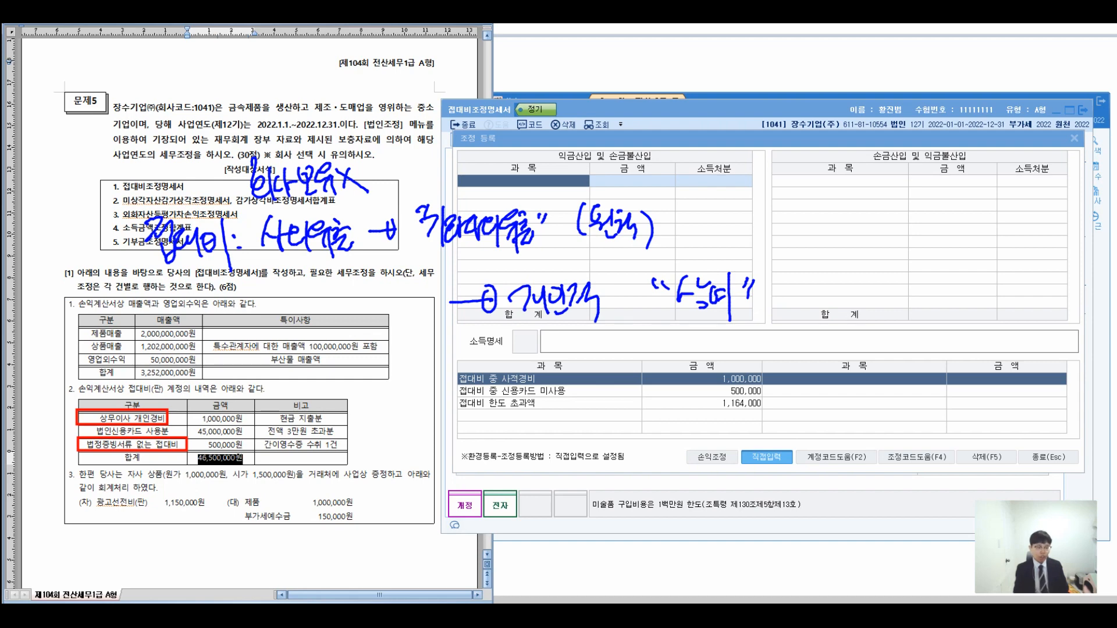
pyautogui.moveTo(344, 395); pyautogui.dragTo(348, 418)
pyautogui.moveTo(346, 410); pyautogui.dragTo(370, 398)
pyautogui.moveTo(357, 412); pyautogui.dragTo(377, 421)
pyautogui.moveTo(372, 407); pyautogui.dragTo(386, 414)
pyautogui.moveTo(386, 397)
pyautogui.mouseDown()
pyautogui.moveTo(392, 431)
pyautogui.moveTo(398, 406)
pyautogui.mouseUp()
pyautogui.moveTo(402, 395); pyautogui.dragTo(404, 406)
pyautogui.moveTo(328, 393); pyautogui.dragTo(331, 408)
pyautogui.moveTo(333, 393); pyautogui.dragTo(335, 411)
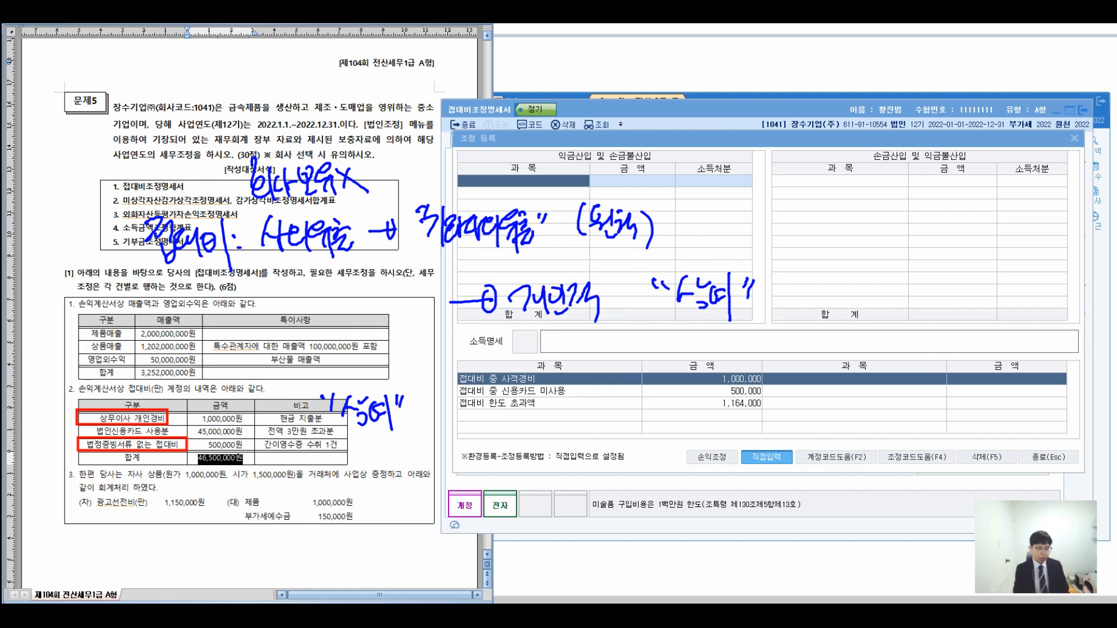
pyautogui.moveTo(316, 442); pyautogui.dragTo(317, 461)
pyautogui.moveTo(323, 447); pyautogui.dragTo(342, 469)
pyautogui.moveTo(352, 441)
pyautogui.mouseDown()
pyautogui.moveTo(352, 480)
pyautogui.moveTo(362, 450)
pyautogui.mouseUp()
pyautogui.moveTo(348, 460); pyautogui.dragTo(365, 472)
pyautogui.moveTo(365, 445)
pyautogui.mouseDown()
pyautogui.moveTo(368, 476)
pyautogui.moveTo(429, 472)
pyautogui.moveTo(437, 457)
pyautogui.moveTo(448, 472)
pyautogui.moveTo(457, 456)
pyautogui.mouseUp()
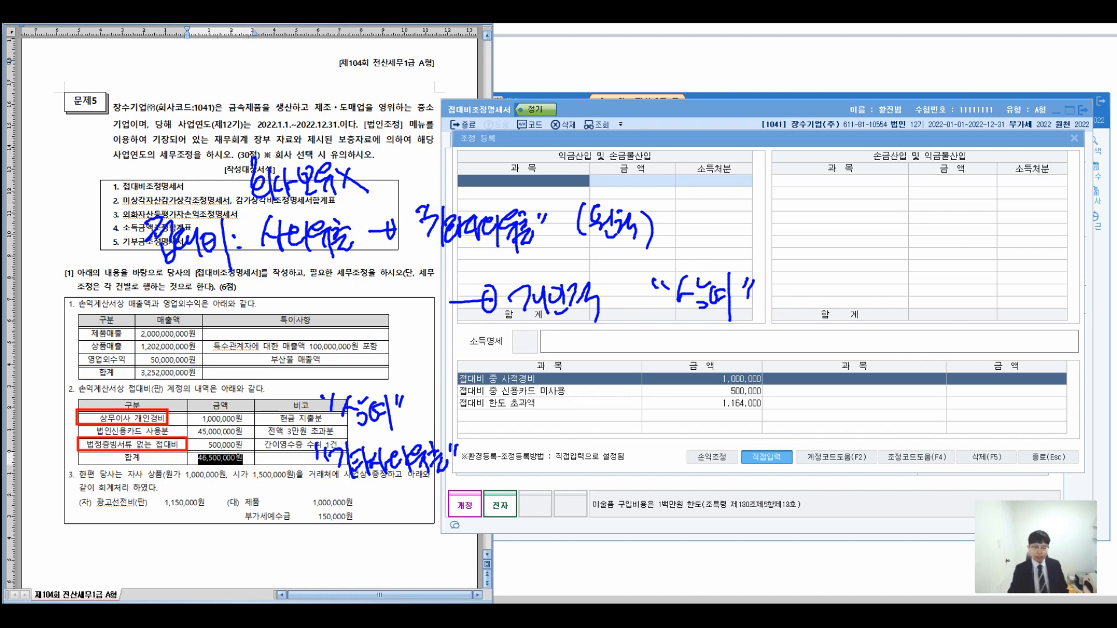
pyautogui.moveTo(712, 420)
pyautogui.mouseDown()
pyautogui.moveTo(771, 406)
pyautogui.moveTo(727, 419)
pyautogui.moveTo(818, 432)
pyautogui.mouseUp()
pyautogui.moveTo(820, 410)
pyautogui.mouseDown()
pyautogui.moveTo(831, 406)
pyautogui.moveTo(847, 431)
pyautogui.moveTo(865, 408)
pyautogui.moveTo(885, 423)
pyautogui.moveTo(902, 408)
pyautogui.moveTo(906, 435)
pyautogui.moveTo(934, 432)
pyautogui.mouseUp()
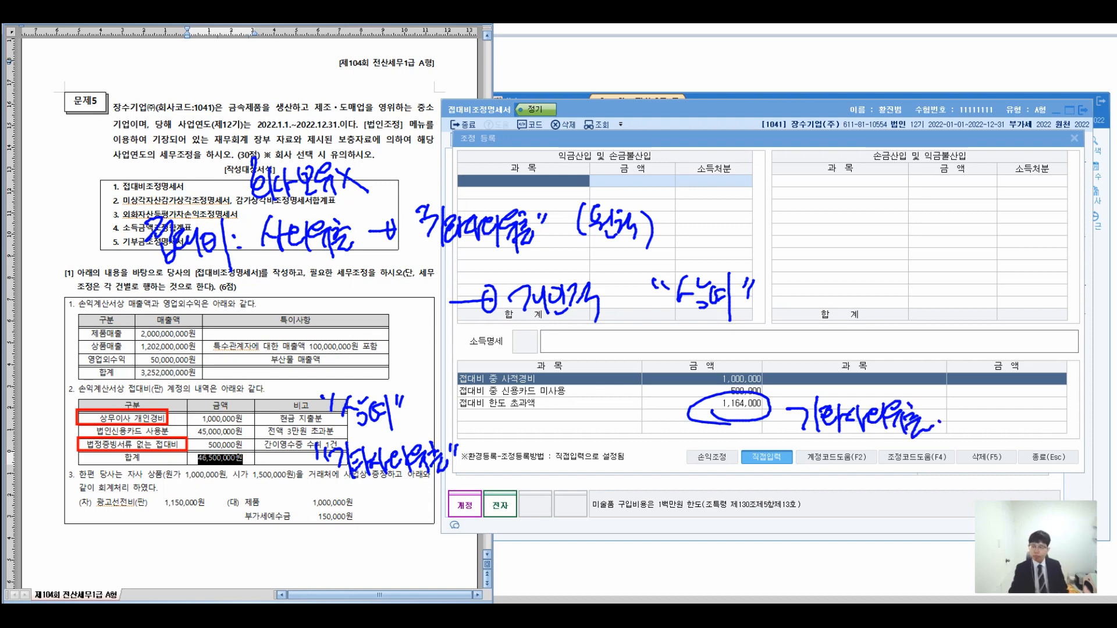
pyautogui.press('Escape')
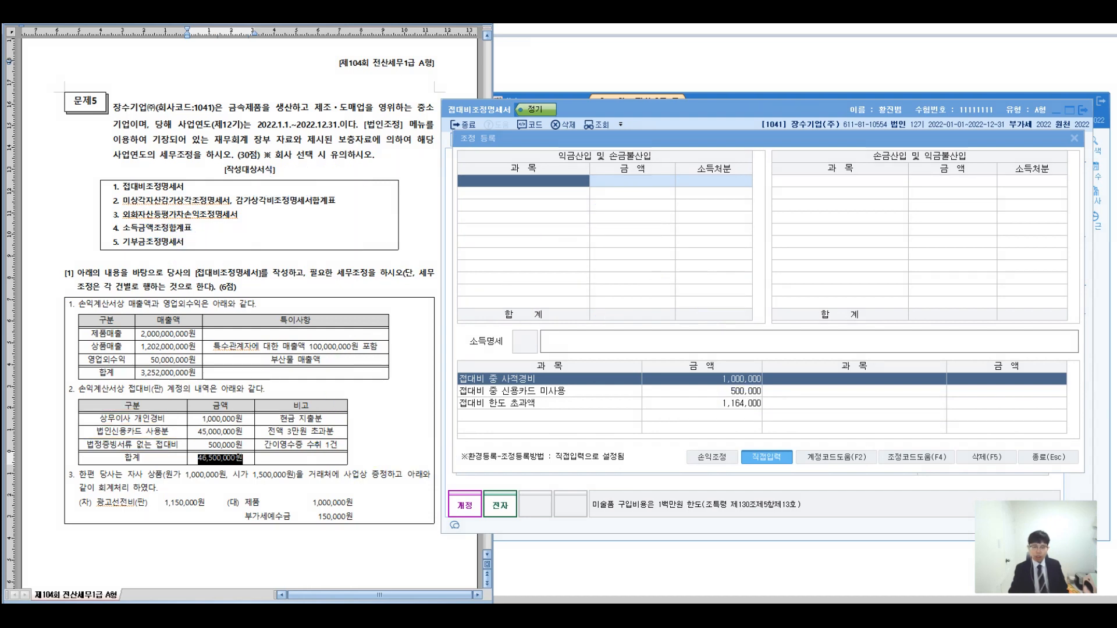
# - Register 접대비 중 사적경비 of 1,000,000 under 익금산입 및 손금불산입 with the income disposition 상여
pyautogui.write('ㅈ')
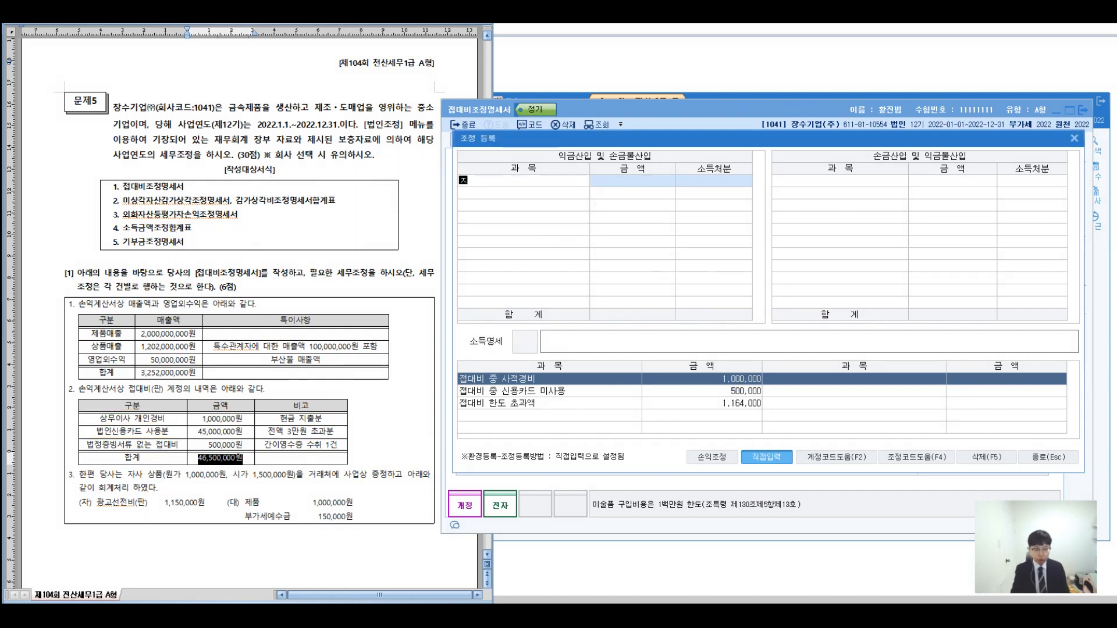
pyautogui.write('ㅂㅓ대비 ㅈ')
pyautogui.press('BackSpace')
pyautogui.press('BackSpace')
pyautogui.press('BackSpace')
pyautogui.press('BackSpace')
pyautogui.press('BackSpace')
pyautogui.press('BackSpace')
pyautogui.write('접댑ㅣ ㅈ')
pyautogui.write('적경비')
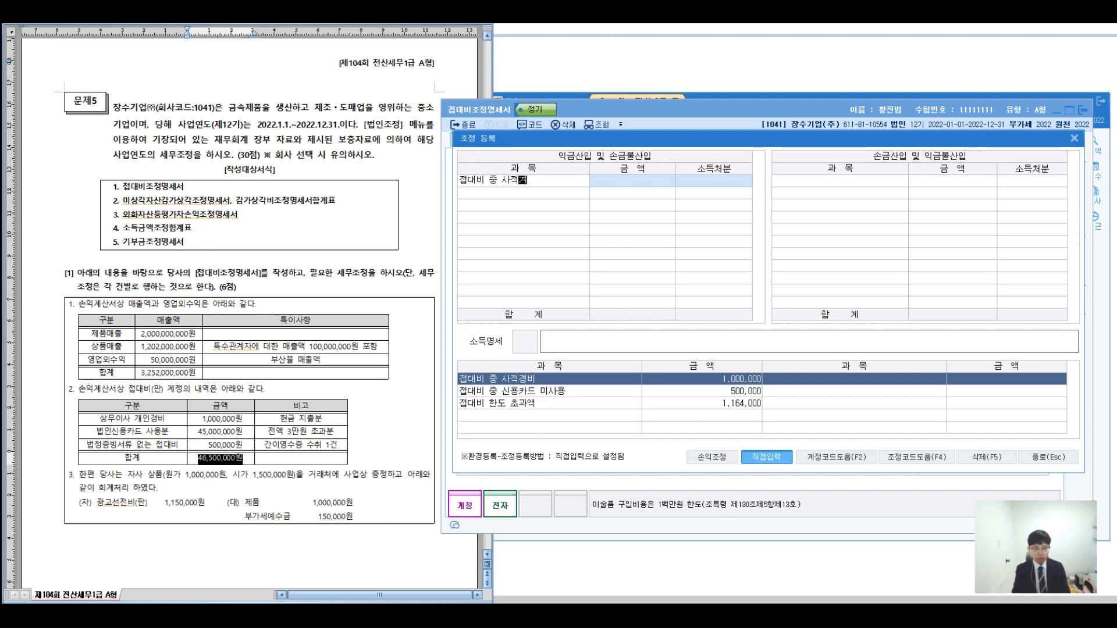
pyautogui.press('Return')
pyautogui.write('1000000')
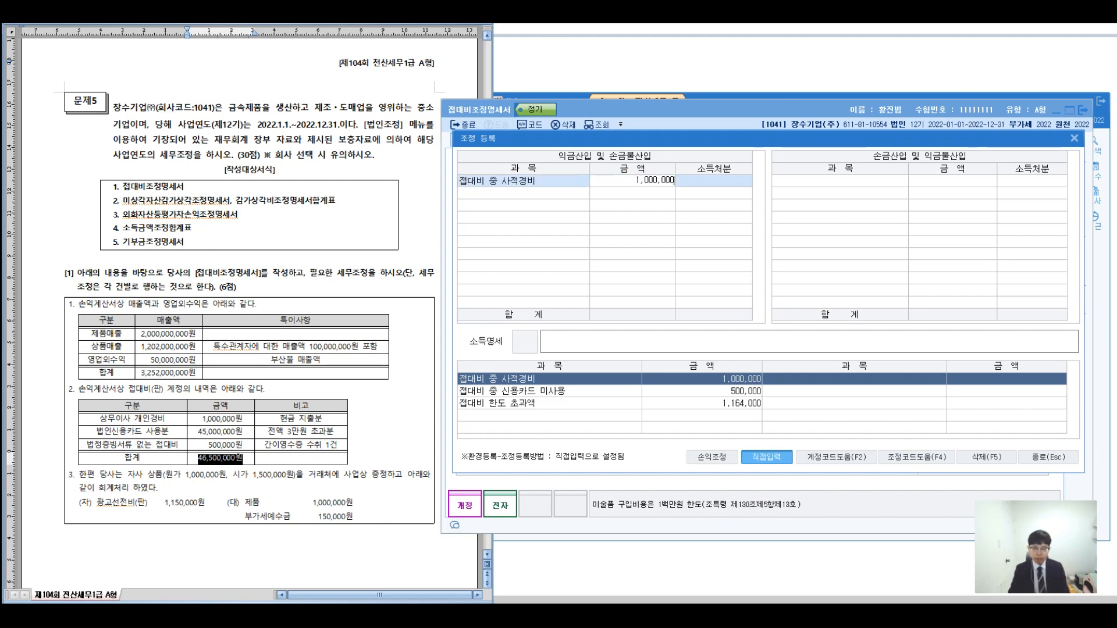
pyautogui.press('Return')
pyautogui.write('4')
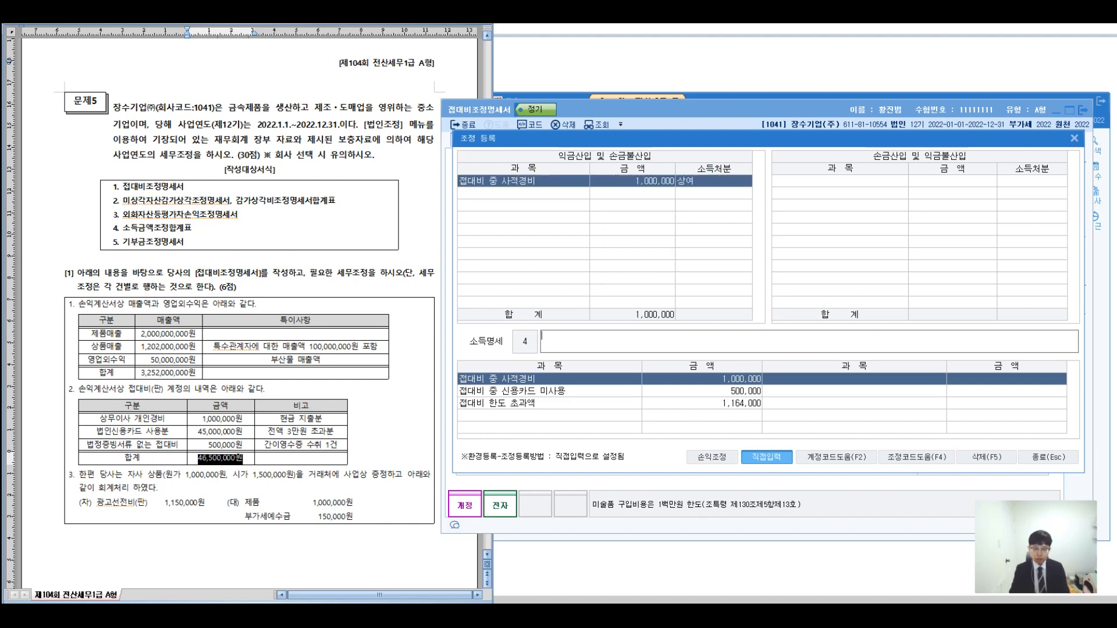
pyautogui.press('Return')
# - Register 접대비 중 신용카드 미사용 of 500,000 under 익금산입 및 손금불산입 with the income disposition 기타사외유출
pyautogui.write('접대비;')
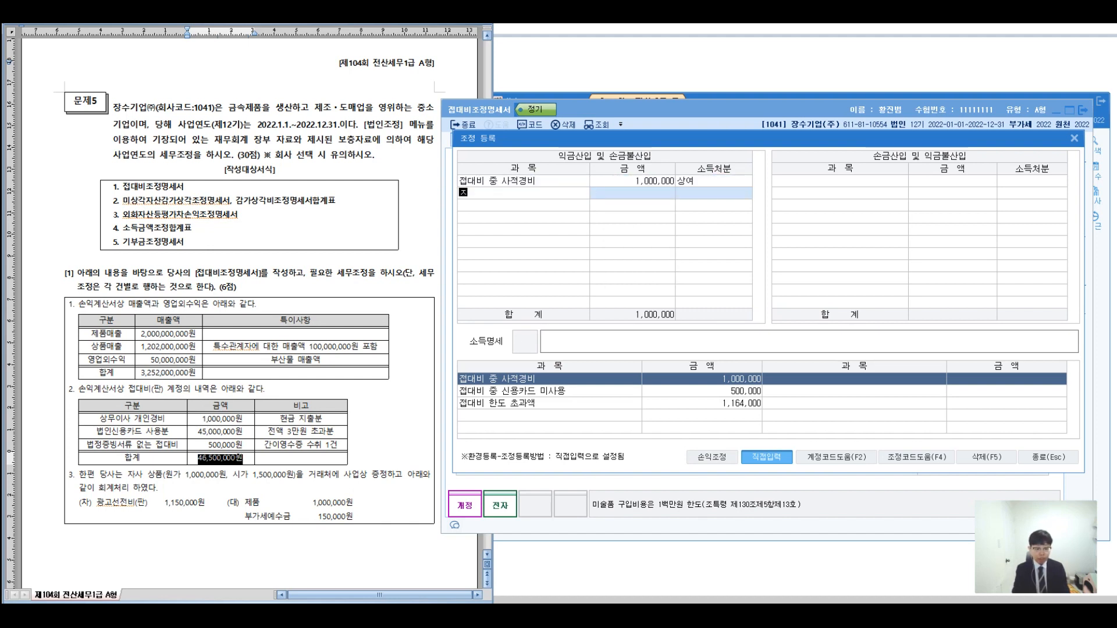
pyautogui.write(' 중 신용카드 미사용')
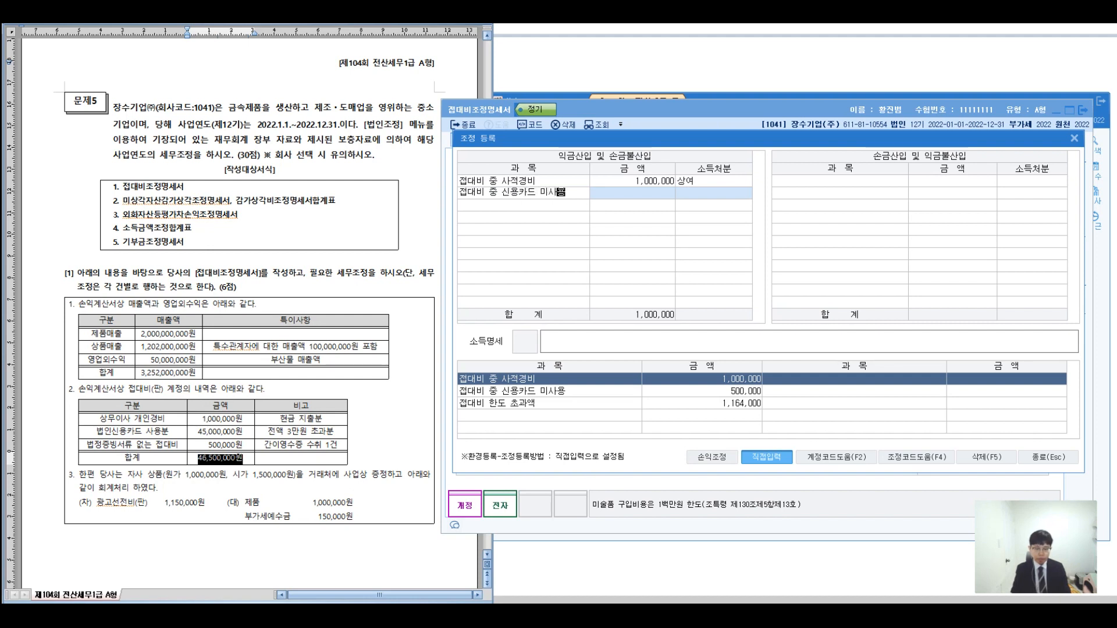
pyautogui.press('Return')
pyautogui.write('500000')
pyautogui.press('Return')
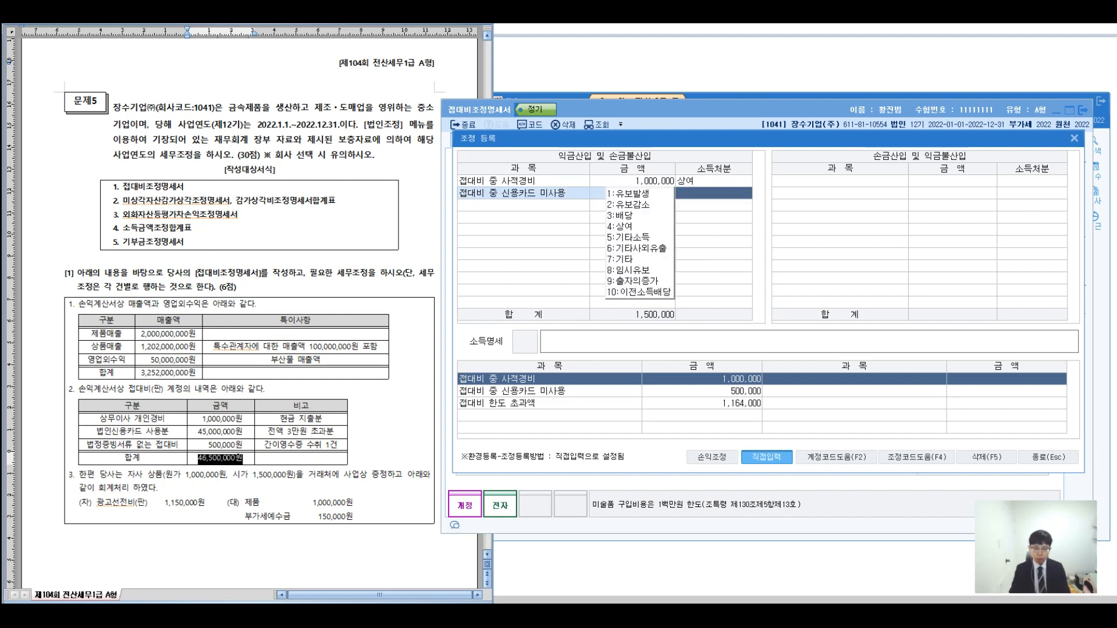
pyautogui.press('6')
pyautogui.press('Return')
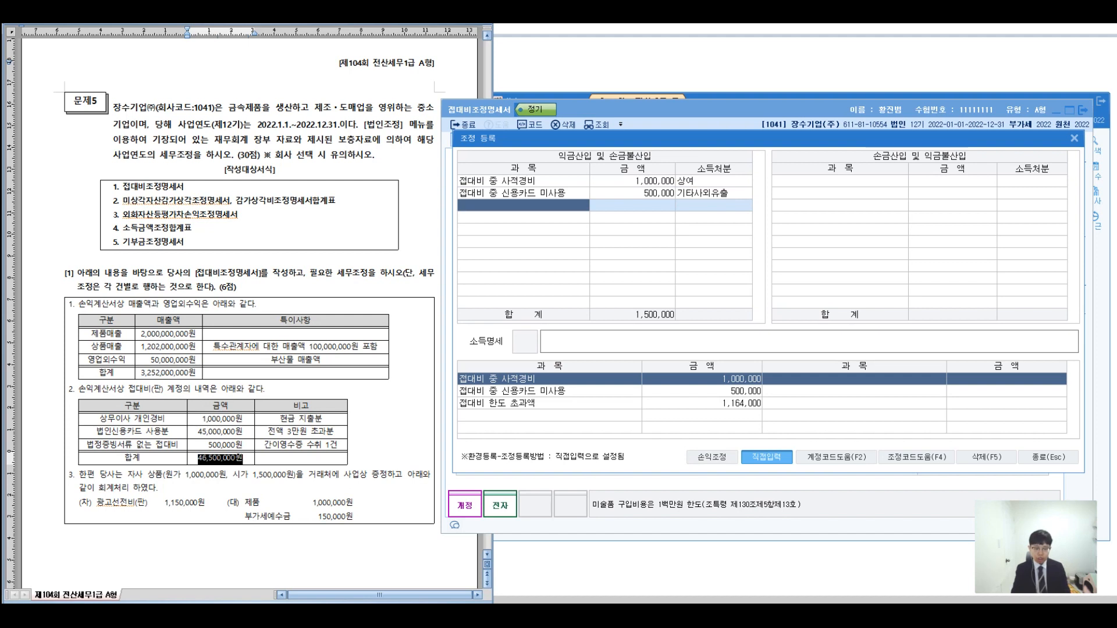
# - Register 접대비 한도 초과액 of 1,164,000 under 익금산입 및 손금불산입 with the income disposition 기타사외유출
pyautogui.write('접대비 한도 초')
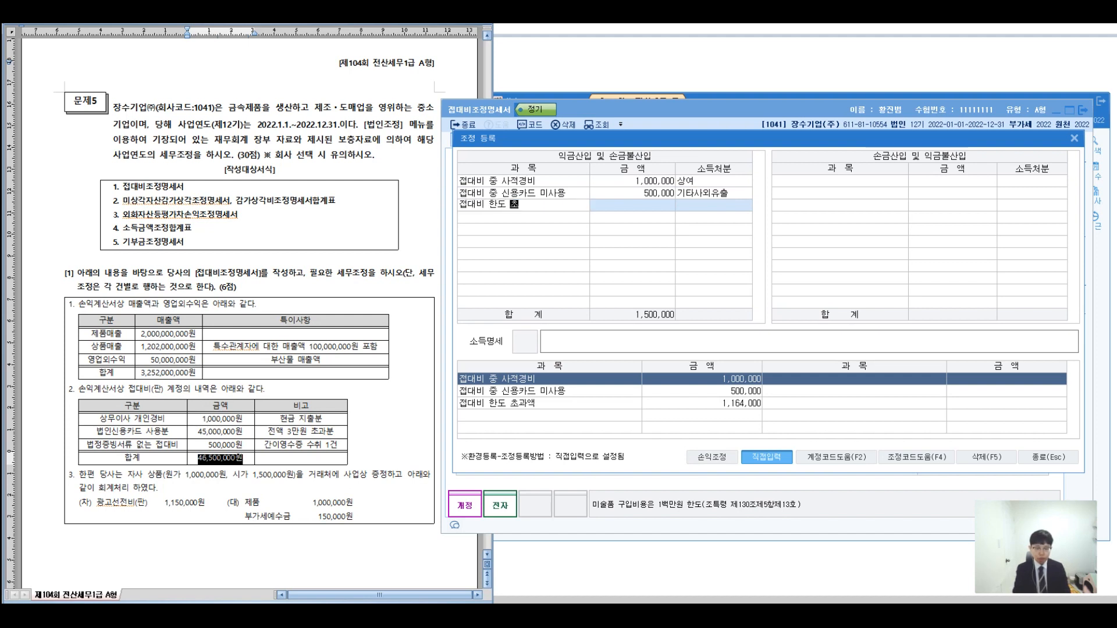
pyautogui.write('과액')
pyautogui.press('Return')
pyautogui.write('1,164,000')
pyautogui.press('Return')
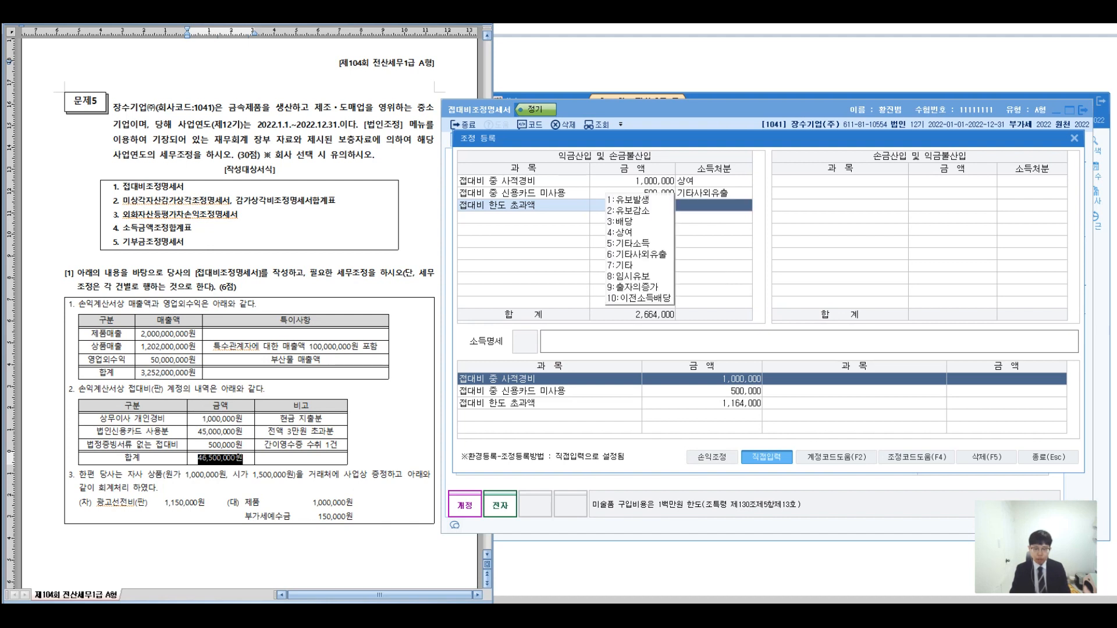
pyautogui.write('6')
pyautogui.press('Return')
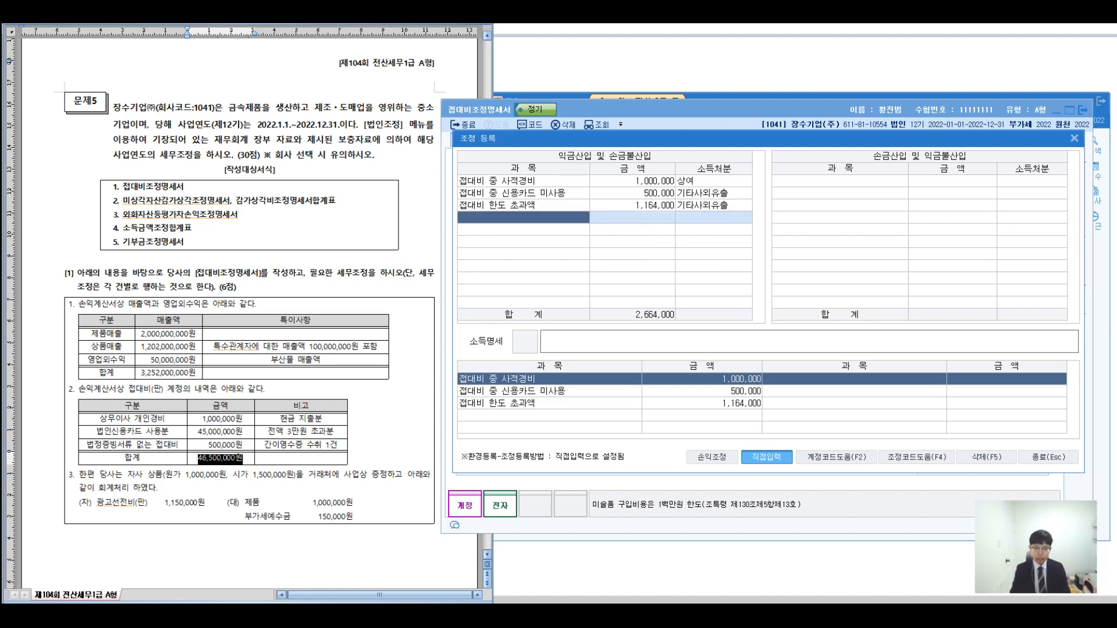